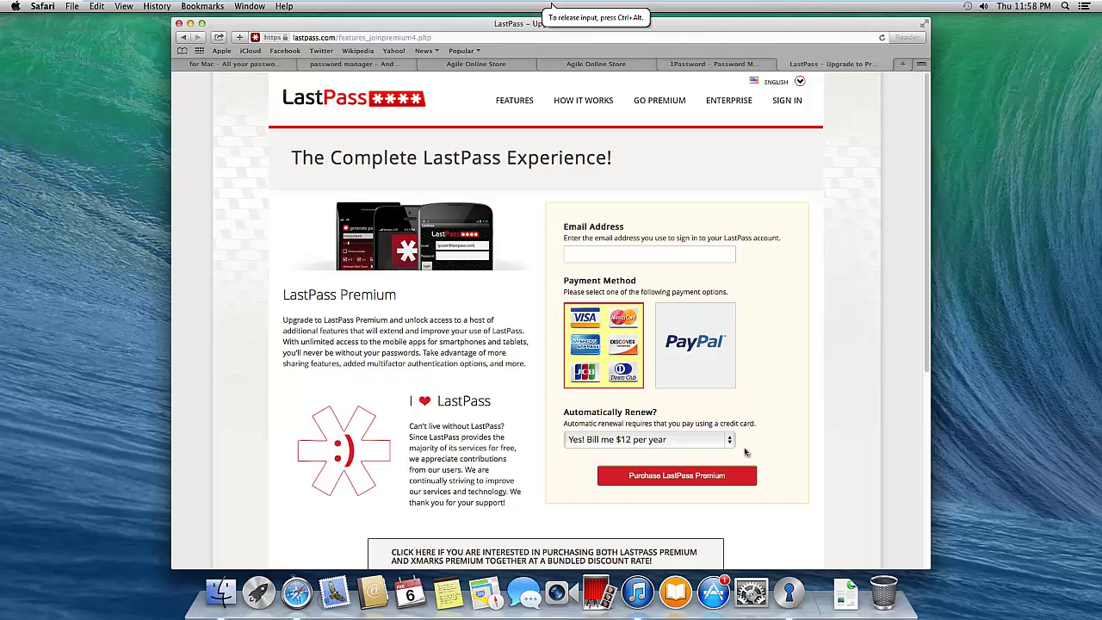
# Review the automatic renewal and multi-year purchase options for LastPass Premium
pyautogui.click(732, 443)
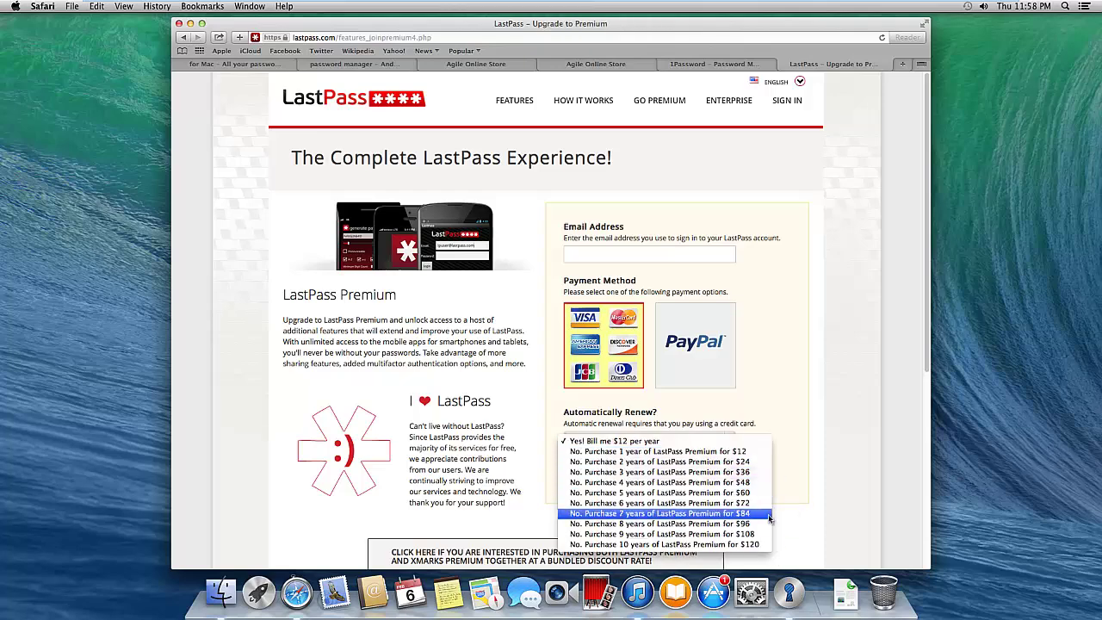
pyautogui.click(715, 384)
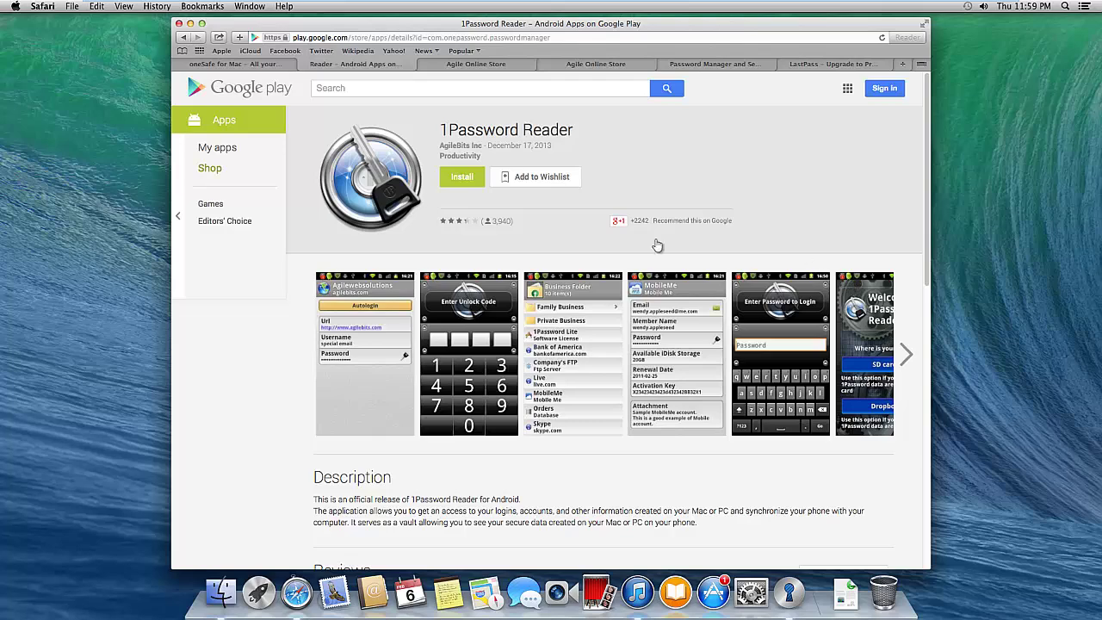
# Look over the 1Password listing on iTunes Preview and the 1Password Reader listing on Google Play
pyautogui.click(687, 63)
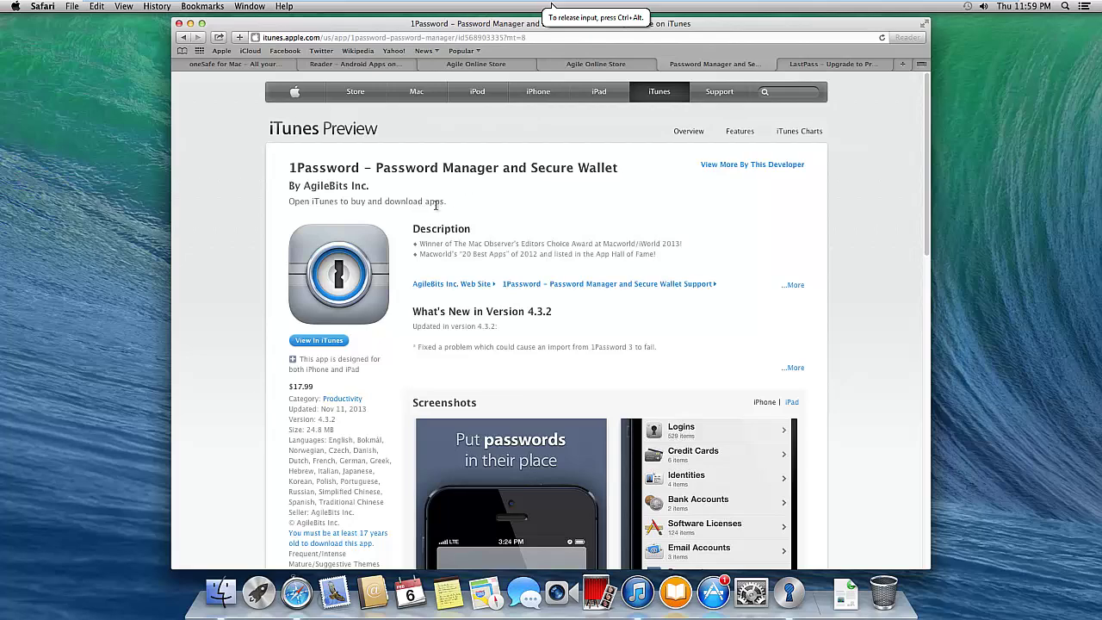
pyautogui.scroll(-8, 517, 258)
pyautogui.scroll(5, 551, 281)
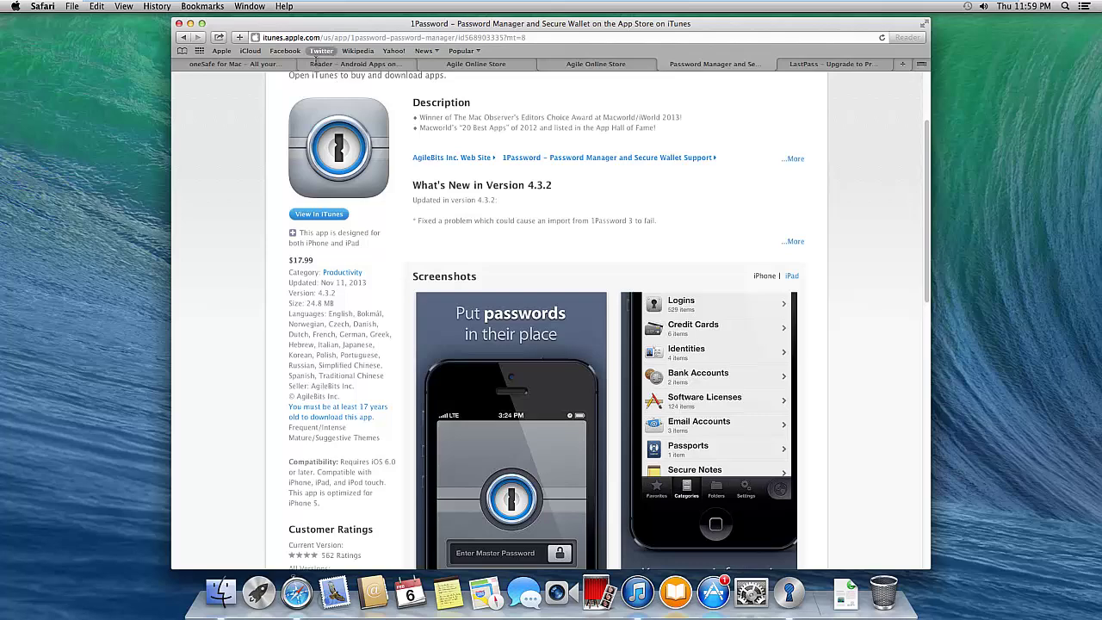
pyautogui.click(348, 64)
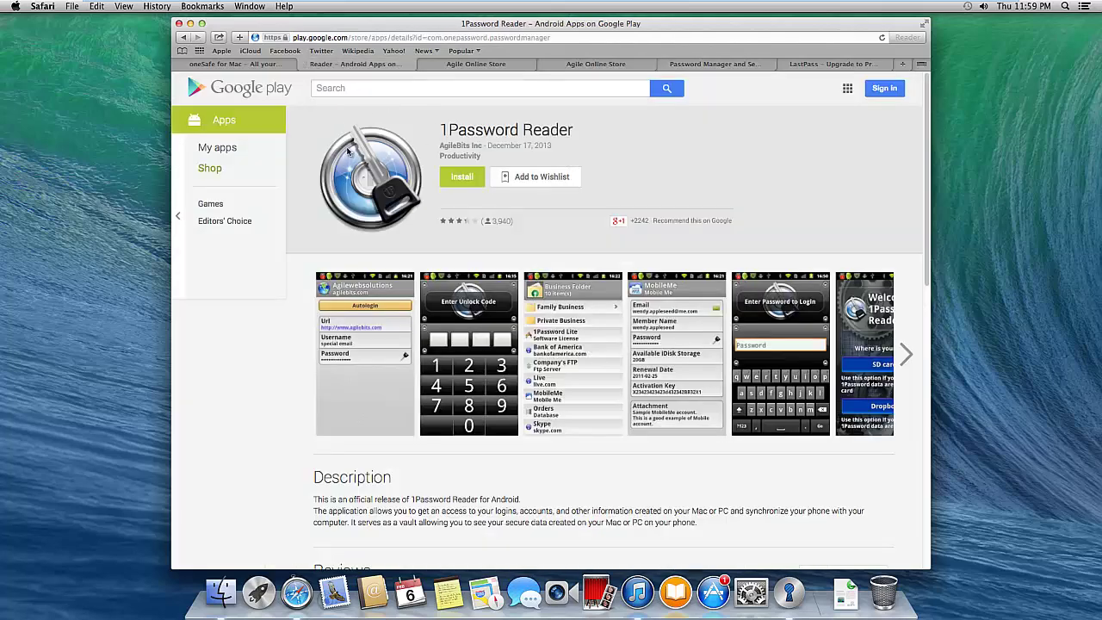
# Examine the 1Password iTunes Preview page, including its price, version notes, screenshots and customer reviews
pyautogui.click(701, 67)
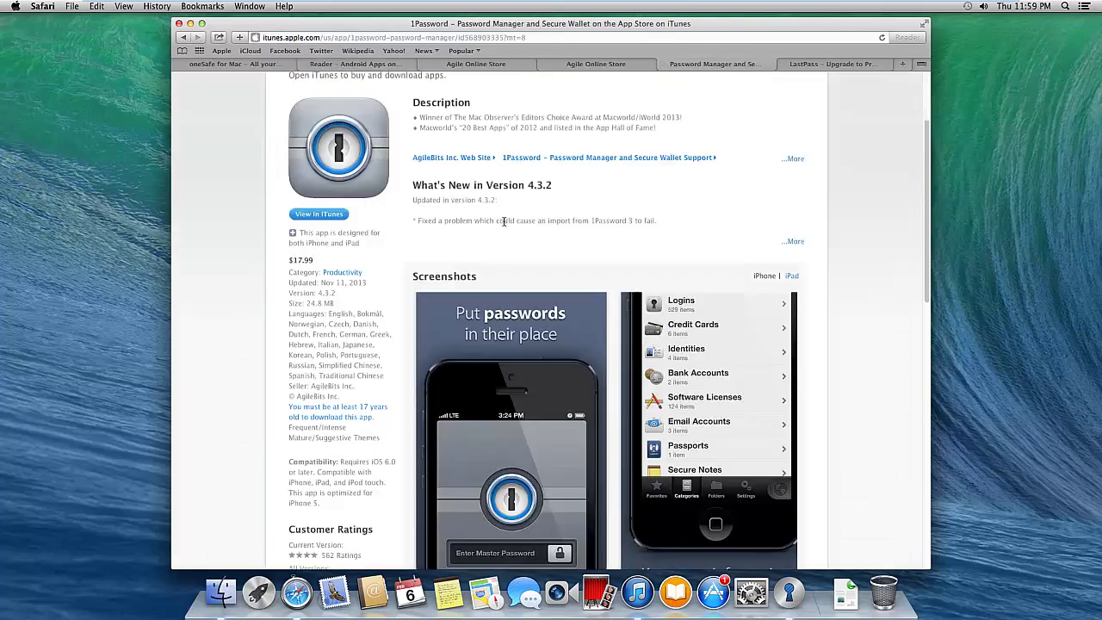
pyautogui.scroll(3, 516, 241)
pyautogui.scroll(-2, 557, 296)
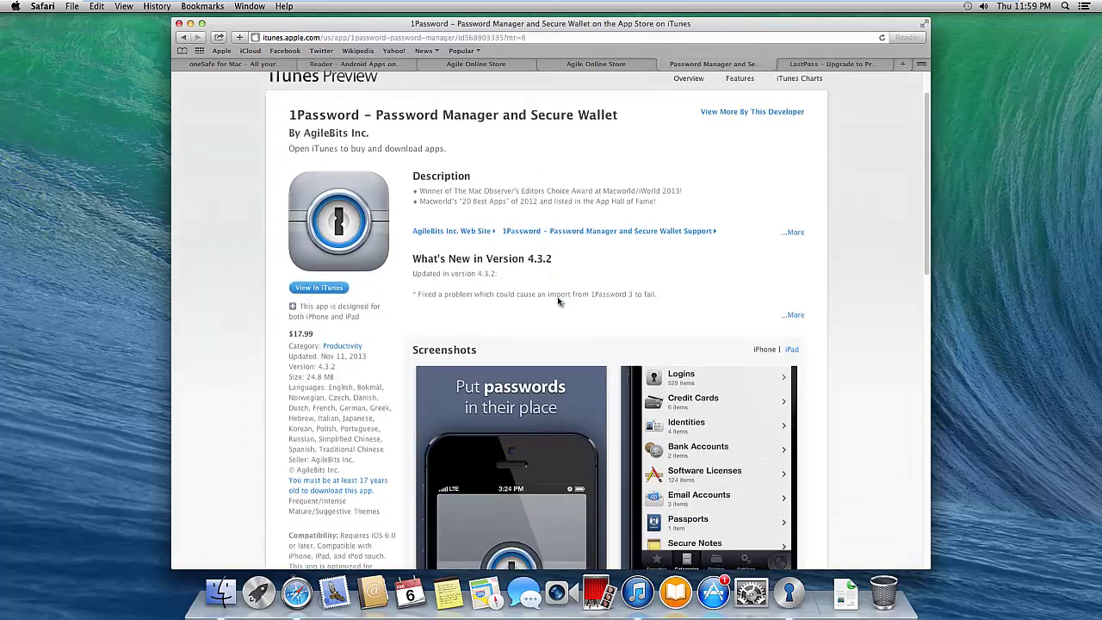
pyautogui.scroll(-10, 568, 294)
pyautogui.scroll(9, 569, 292)
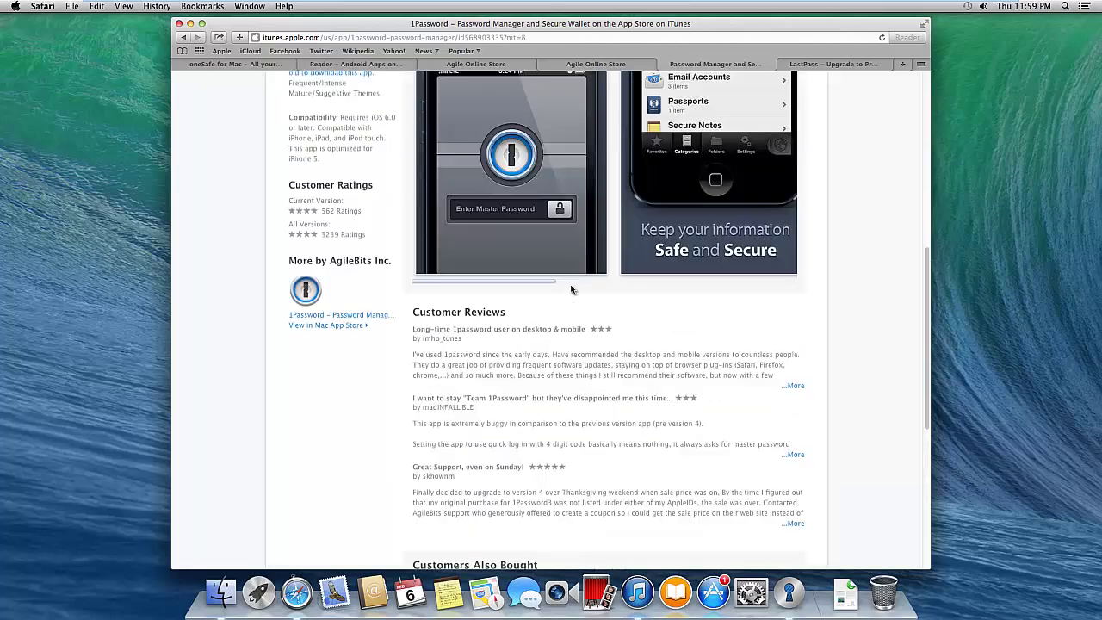
pyautogui.scroll(2, 571, 289)
pyautogui.scroll(-6, 571, 287)
pyautogui.scroll(6, 575, 301)
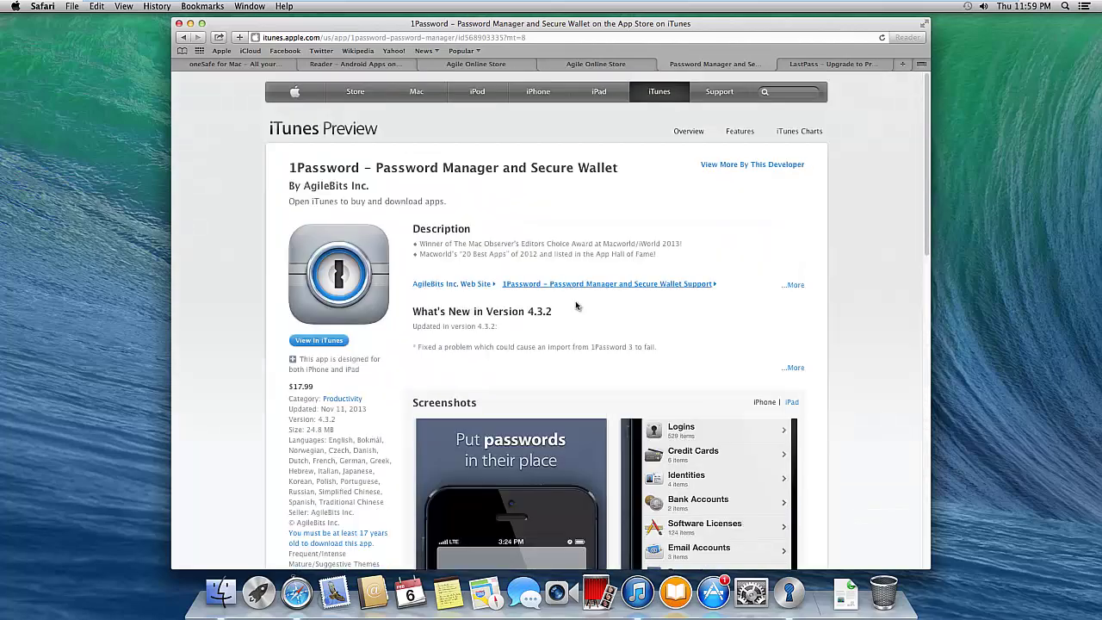
pyautogui.scroll(-6, 597, 356)
pyautogui.scroll(6, 600, 351)
# Return to the 1Password Reader page on Google Play and go back through the 1password search results
pyautogui.click(347, 66)
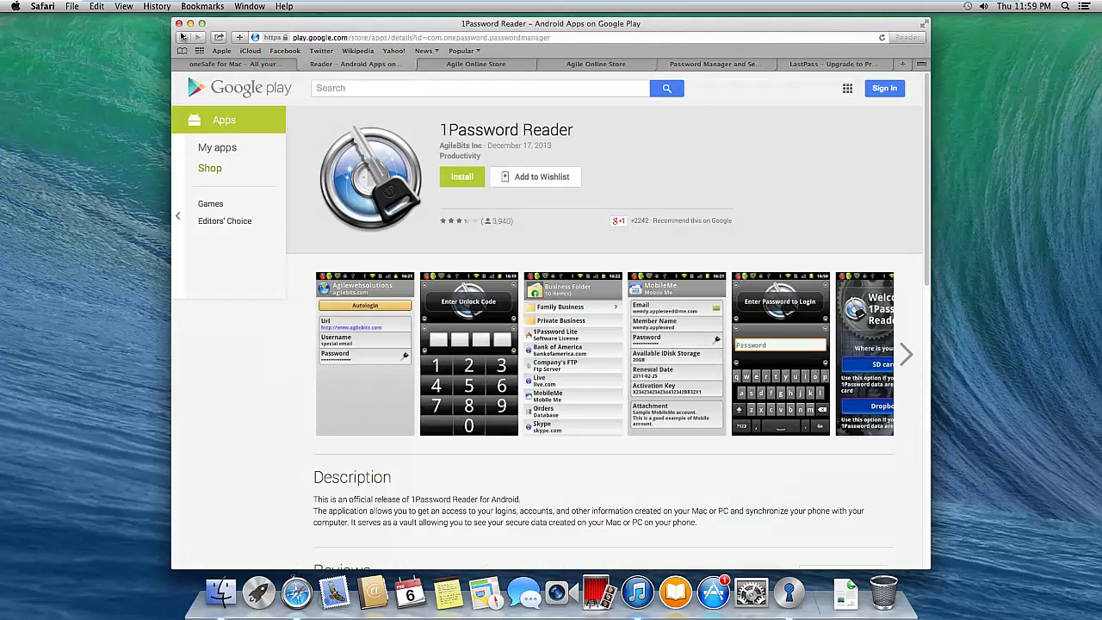
pyautogui.click(183, 37)
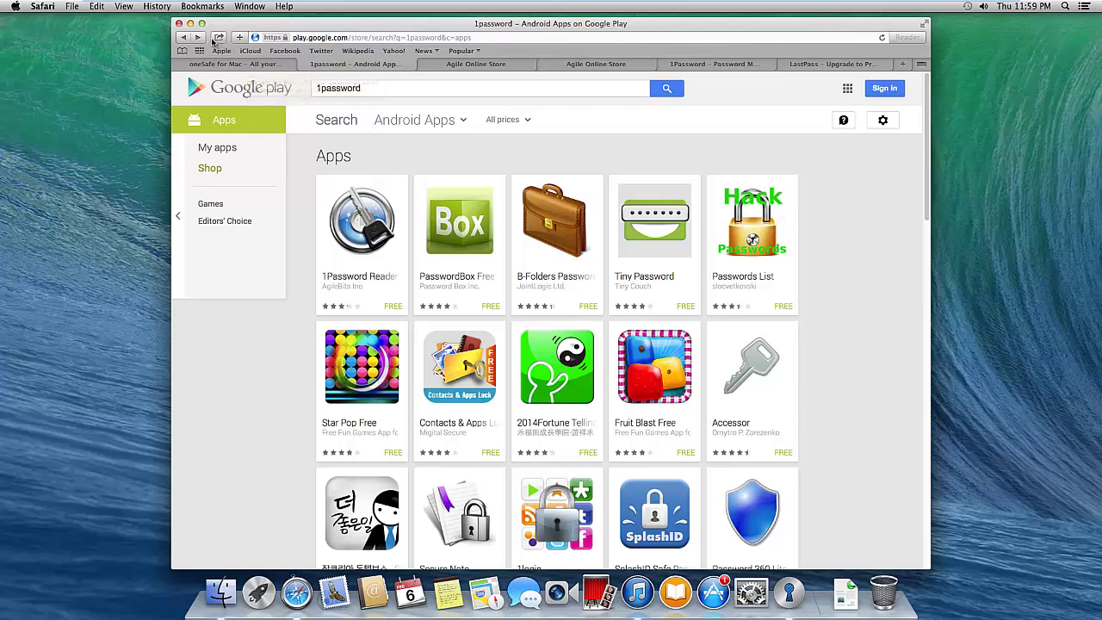
pyautogui.click(183, 38)
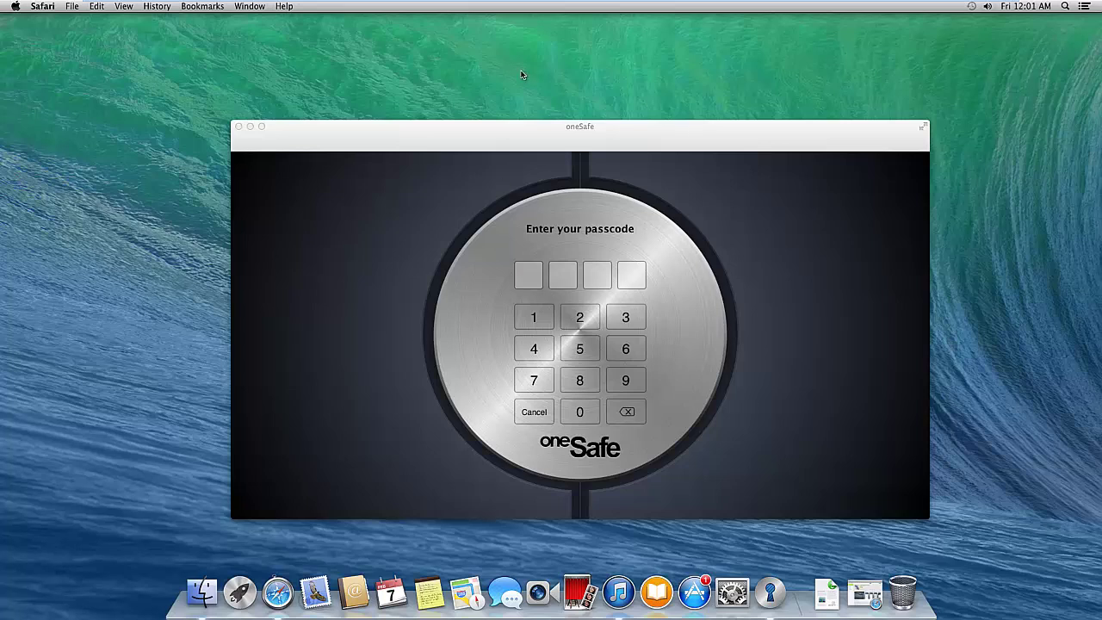
pyautogui.click(537, 322)
pyautogui.click(537, 322)
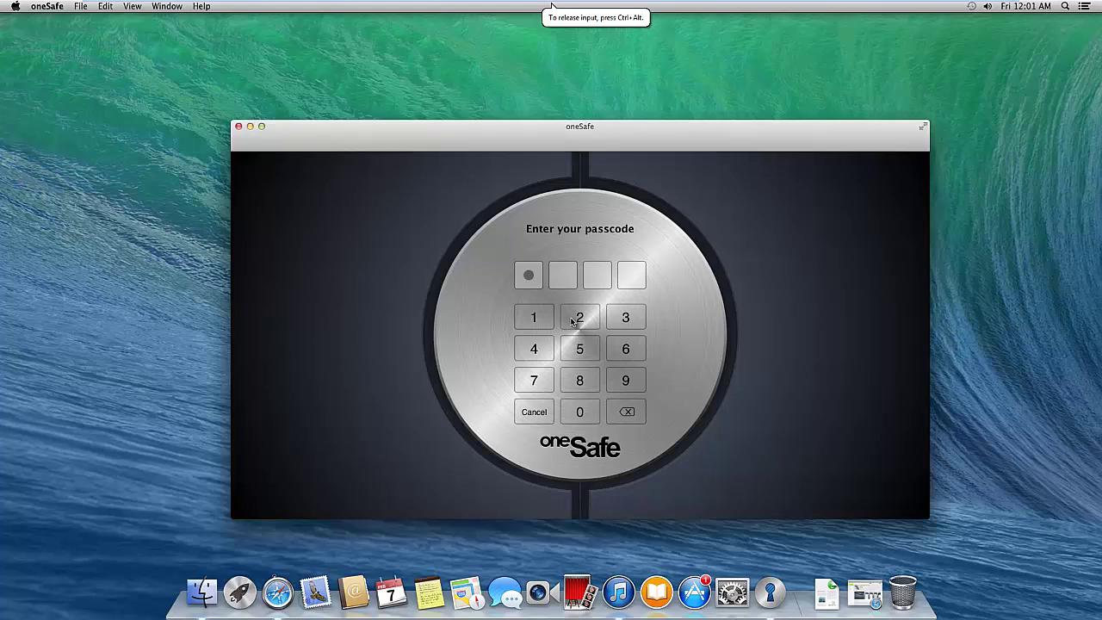
pyautogui.click(536, 415)
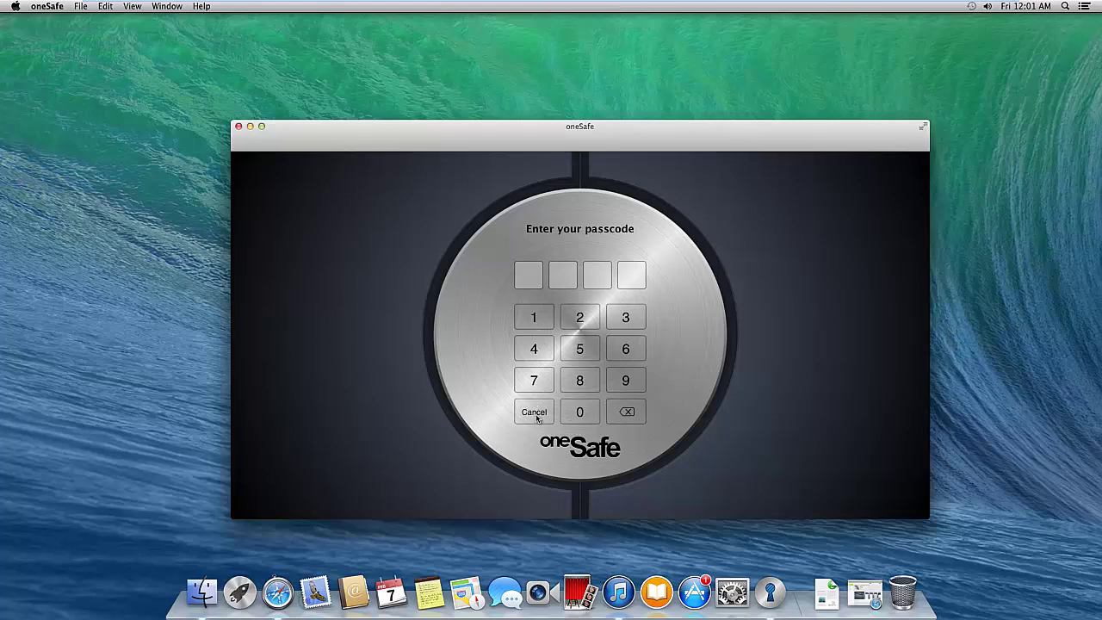
# Enter the four-digit passcode to unlock the oneSafe vault
pyautogui.click(540, 321)
pyautogui.click(587, 324)
pyautogui.click(627, 320)
pyautogui.click(544, 344)
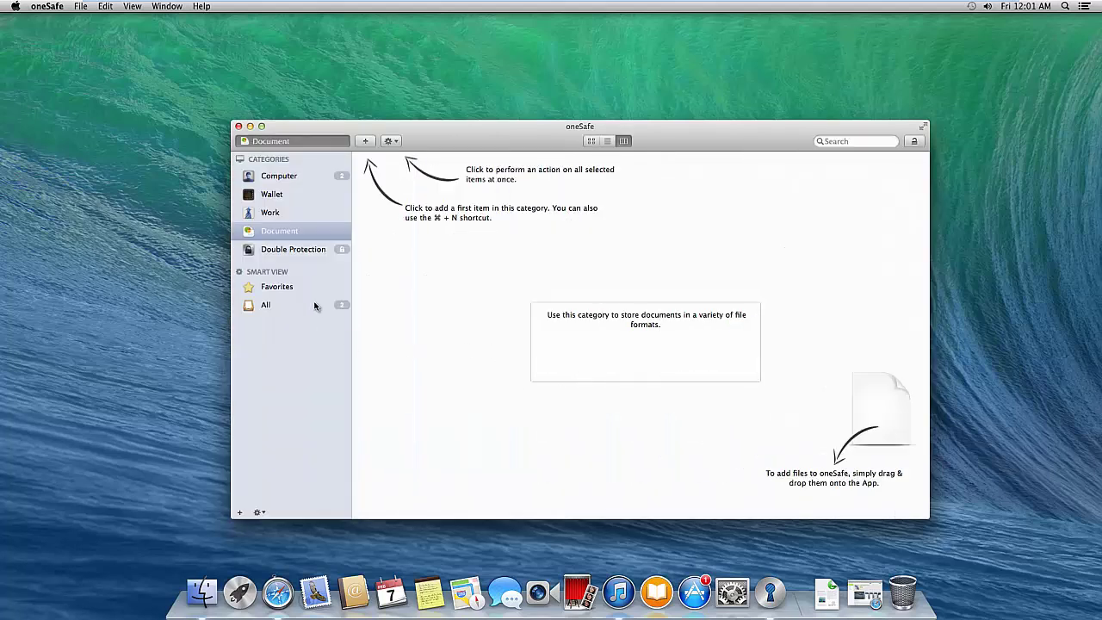
# Start changing the Double Protection passcode and draw the current unlock pattern to authenticate
pyautogui.click(306, 251)
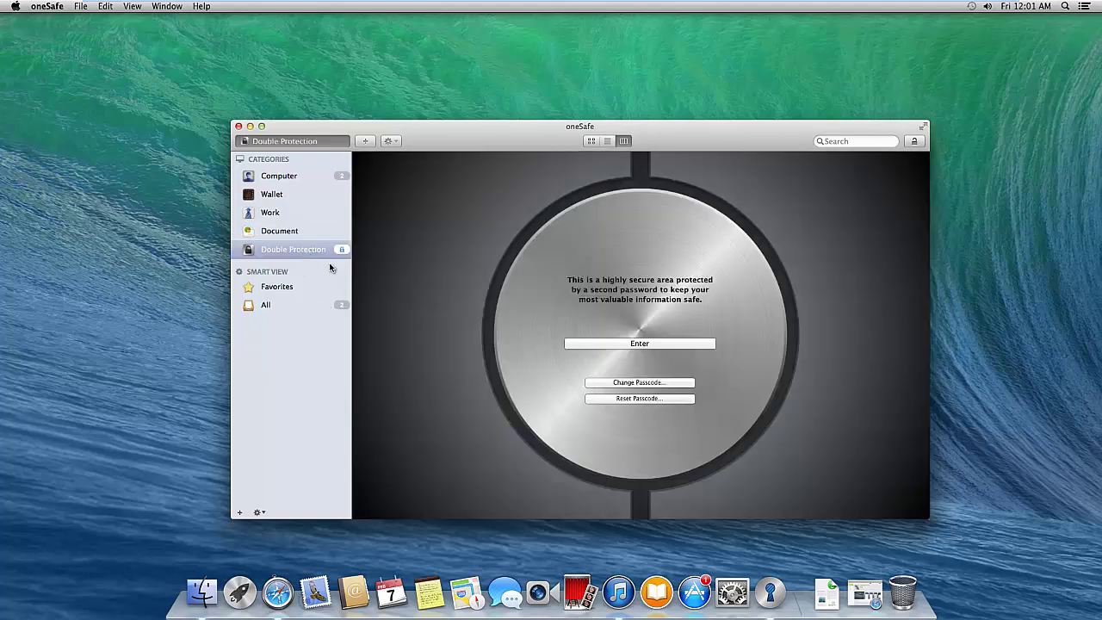
pyautogui.click(647, 383)
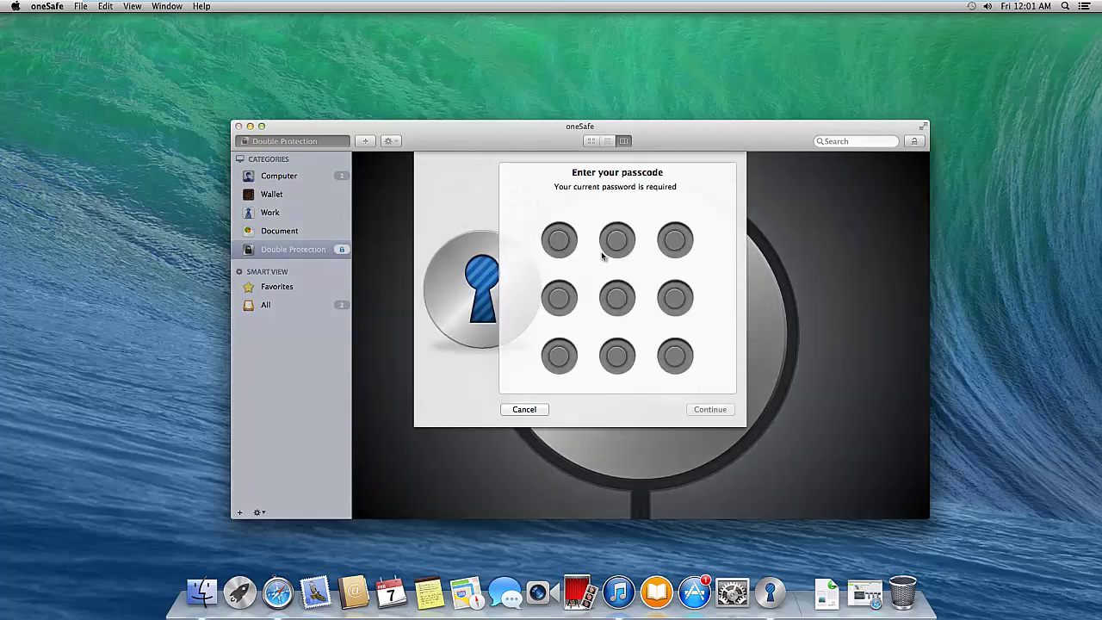
pyautogui.click(564, 243)
pyautogui.moveTo(672, 244)
pyautogui.mouseDown()
pyautogui.moveTo(674, 353)
pyautogui.moveTo(558, 355)
pyautogui.mouseUp()
pyautogui.moveTo(568, 315)
pyautogui.mouseDown()
pyautogui.moveTo(558, 297)
pyautogui.moveTo(616, 297)
pyautogui.mouseUp()
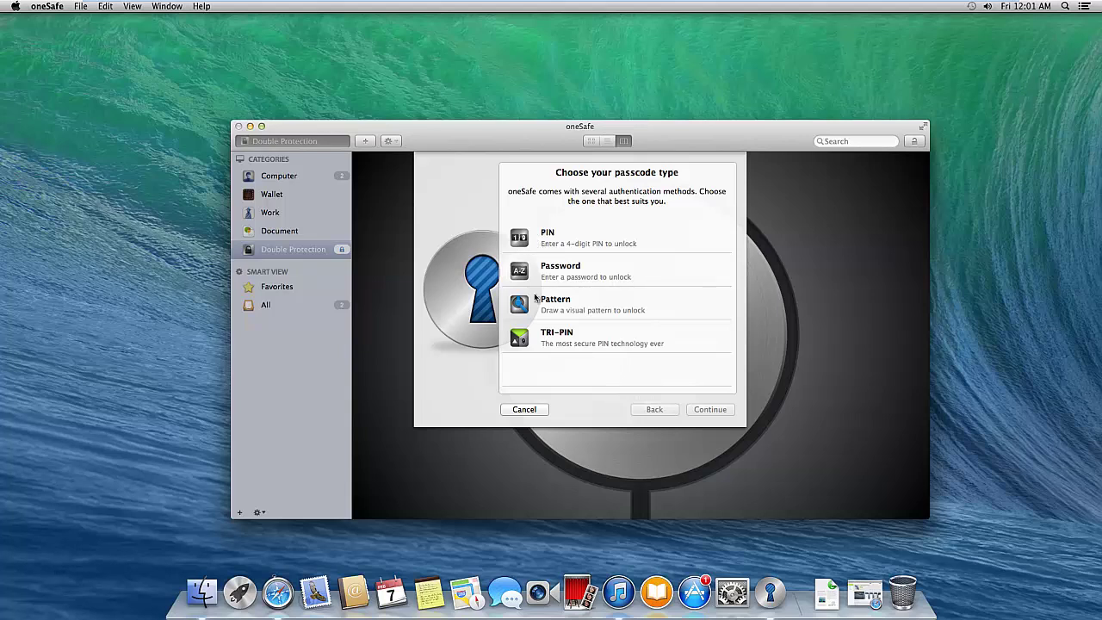
# Preview the setup screens for the PIN, Password and Pattern passcode types
pyautogui.doubleClick(562, 240)
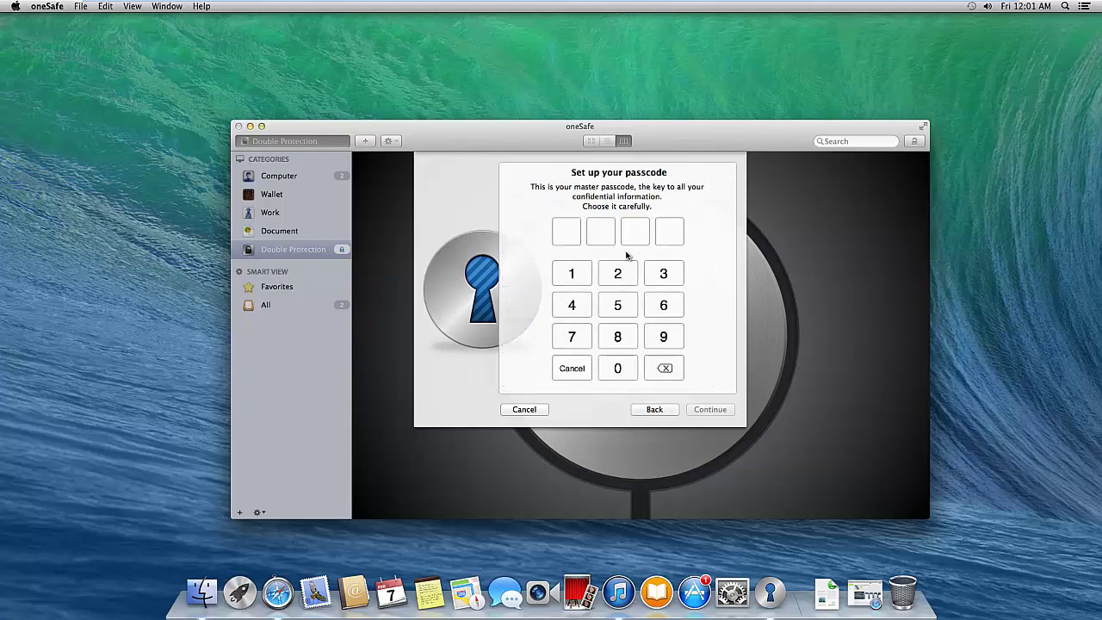
pyautogui.click(661, 410)
pyautogui.doubleClick(564, 282)
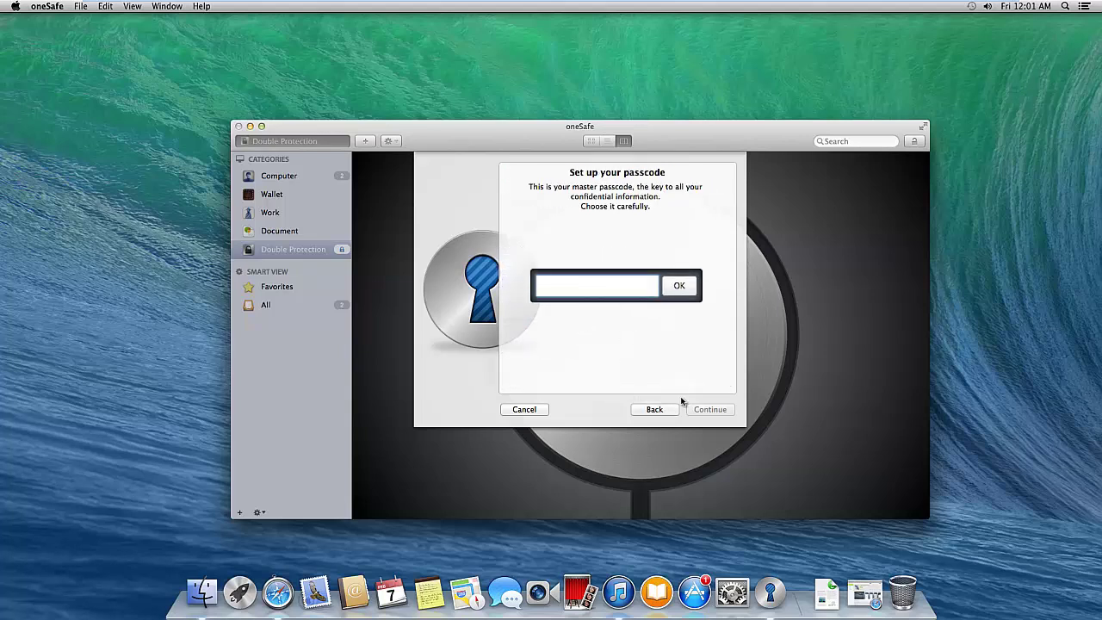
pyautogui.click(656, 410)
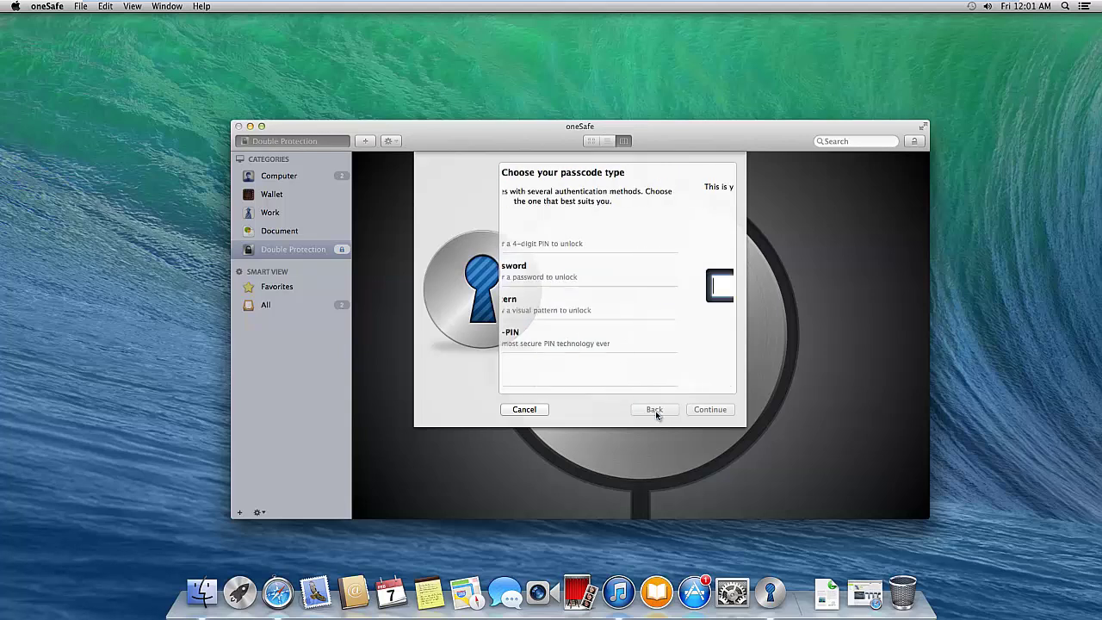
pyautogui.doubleClick(557, 311)
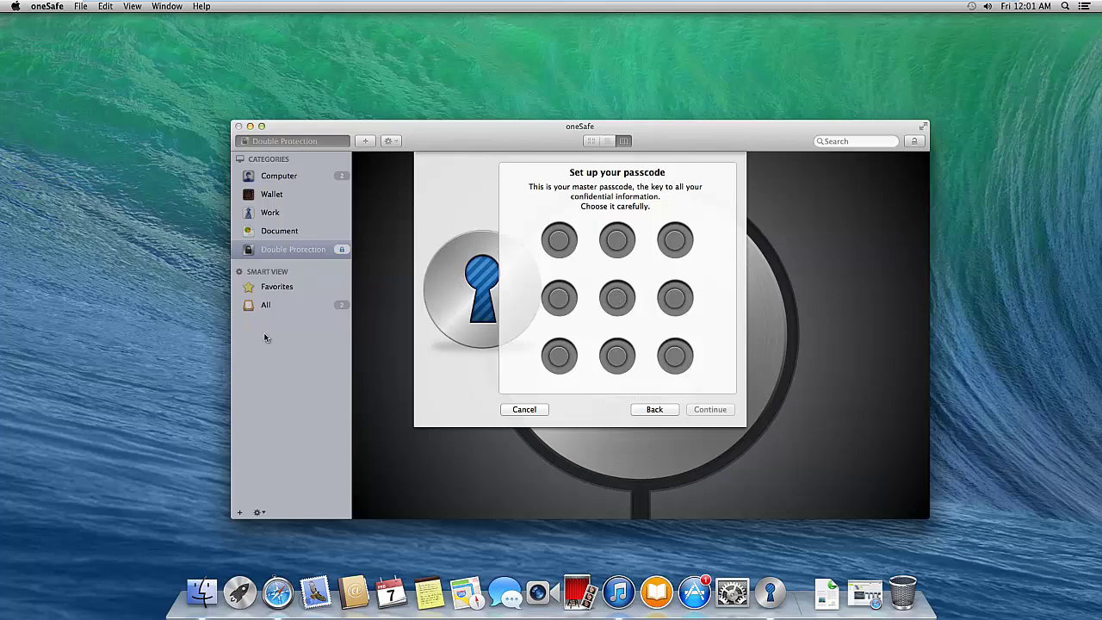
pyautogui.click(670, 411)
# Try out a TRI-PIN passcode entry, clear it and cancel the Double Protection passcode change
pyautogui.click(572, 334)
pyautogui.doubleClick(571, 333)
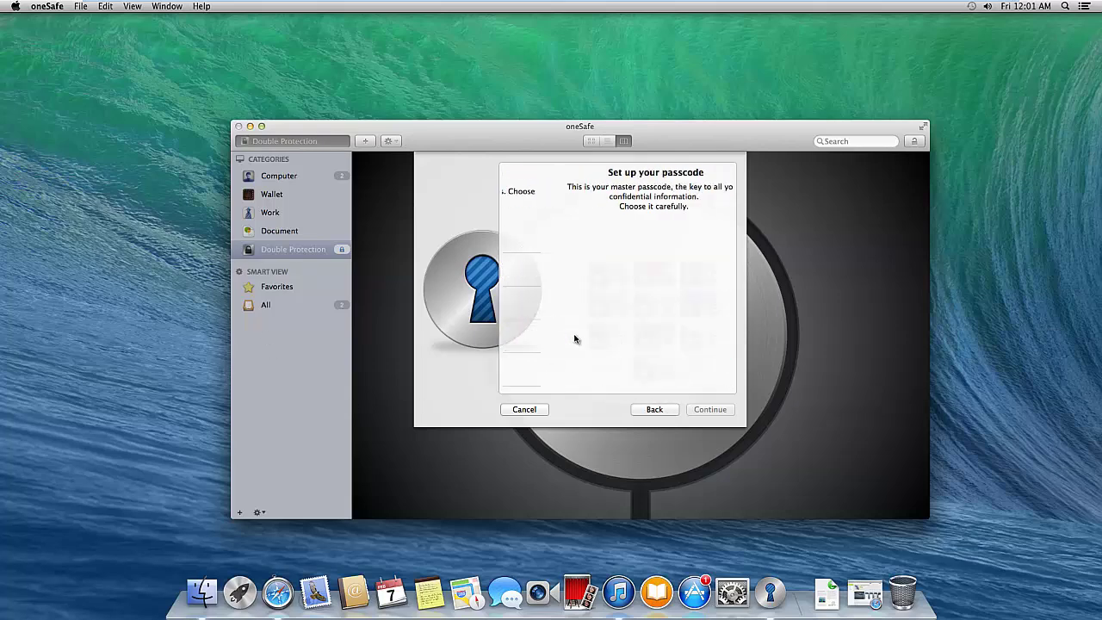
pyautogui.click(575, 279)
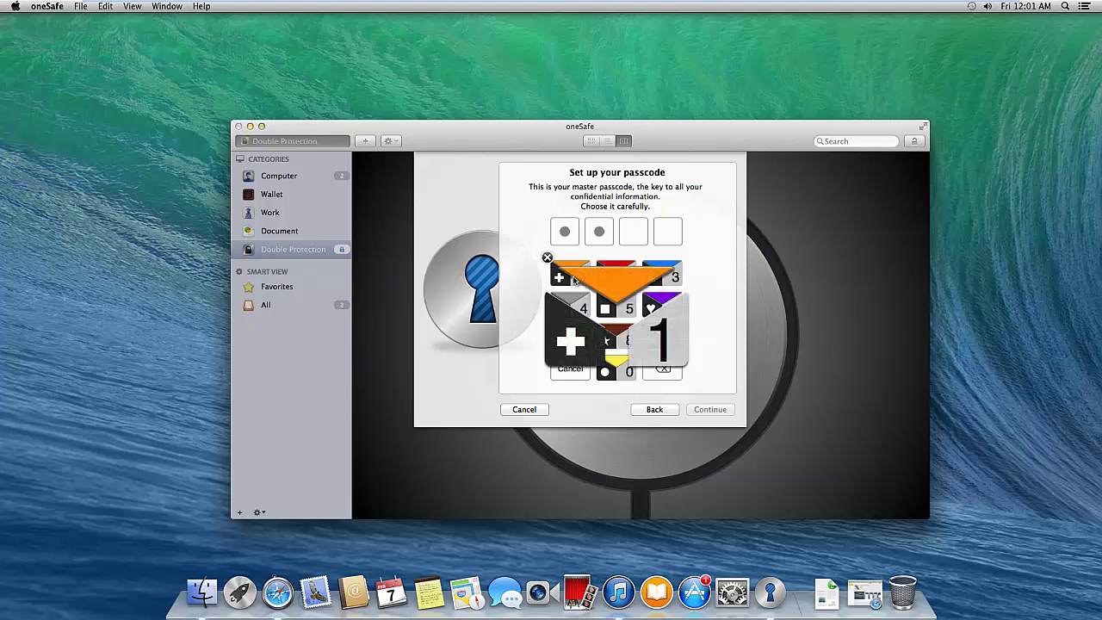
pyautogui.click(574, 280)
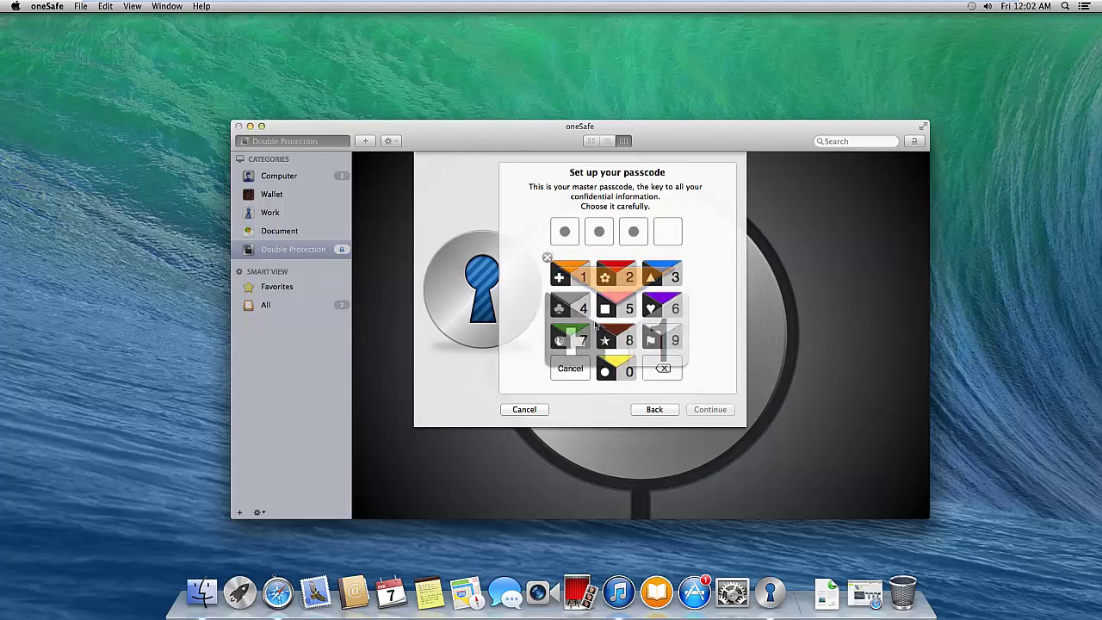
pyautogui.click(565, 319)
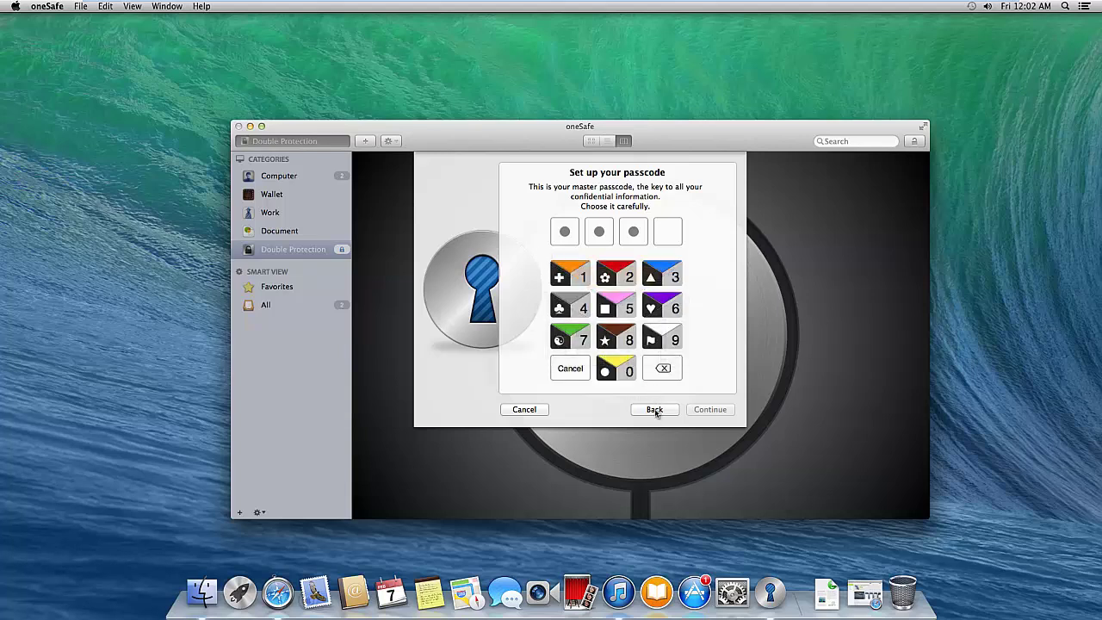
pyautogui.click(582, 369)
pyautogui.click(660, 410)
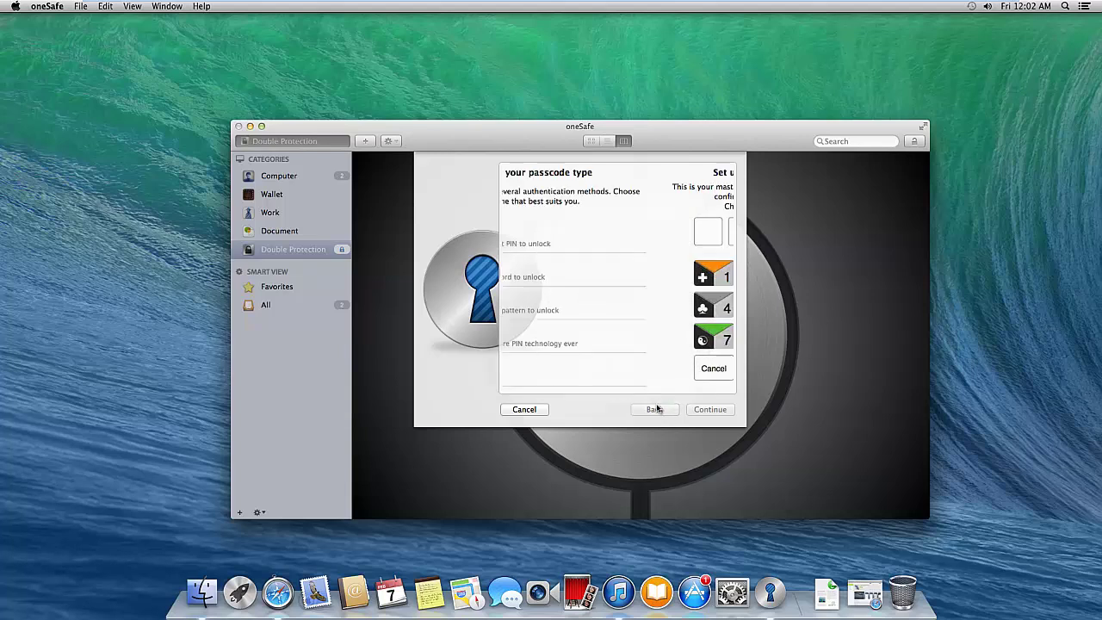
pyautogui.click(527, 410)
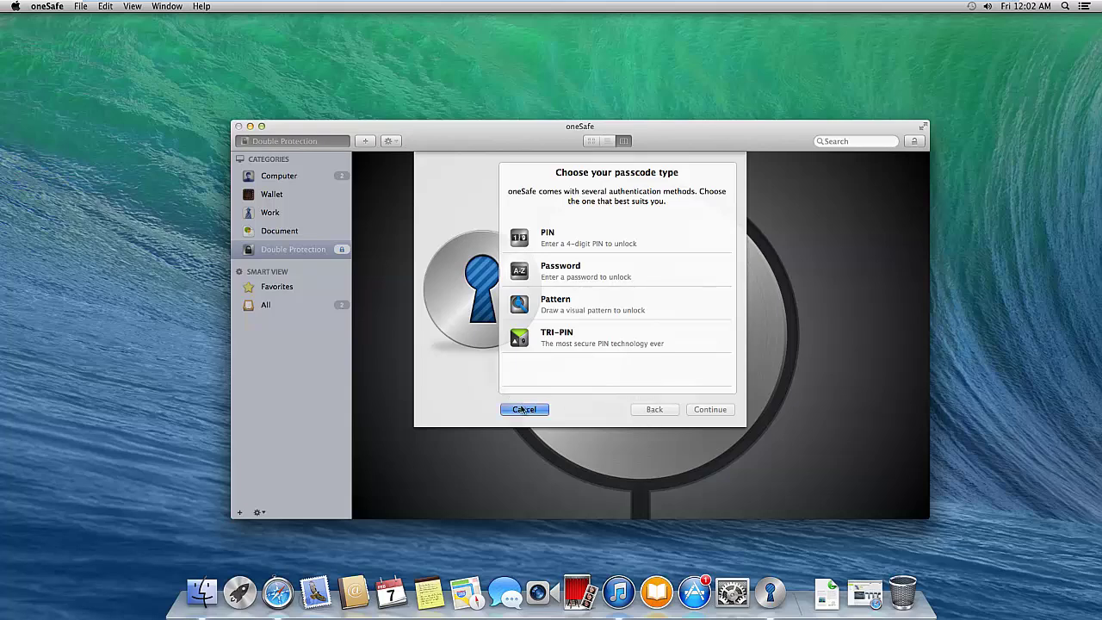
# View the accounts in the Computer category, minimizing the webmail window and glancing at the Wallet category
pyautogui.click(282, 181)
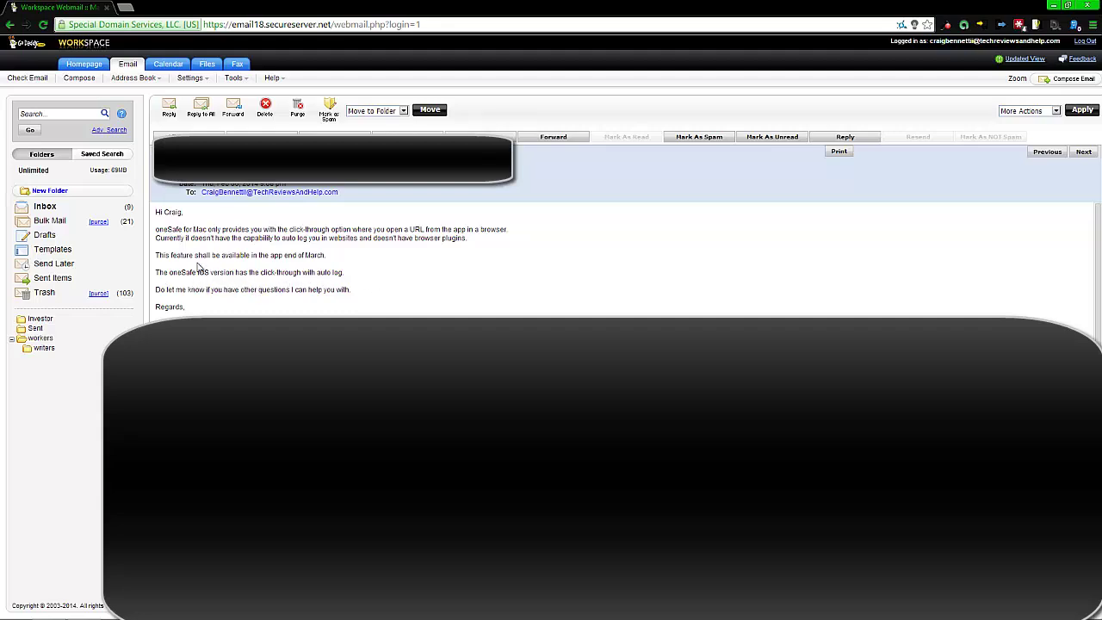
pyautogui.click(1054, 5)
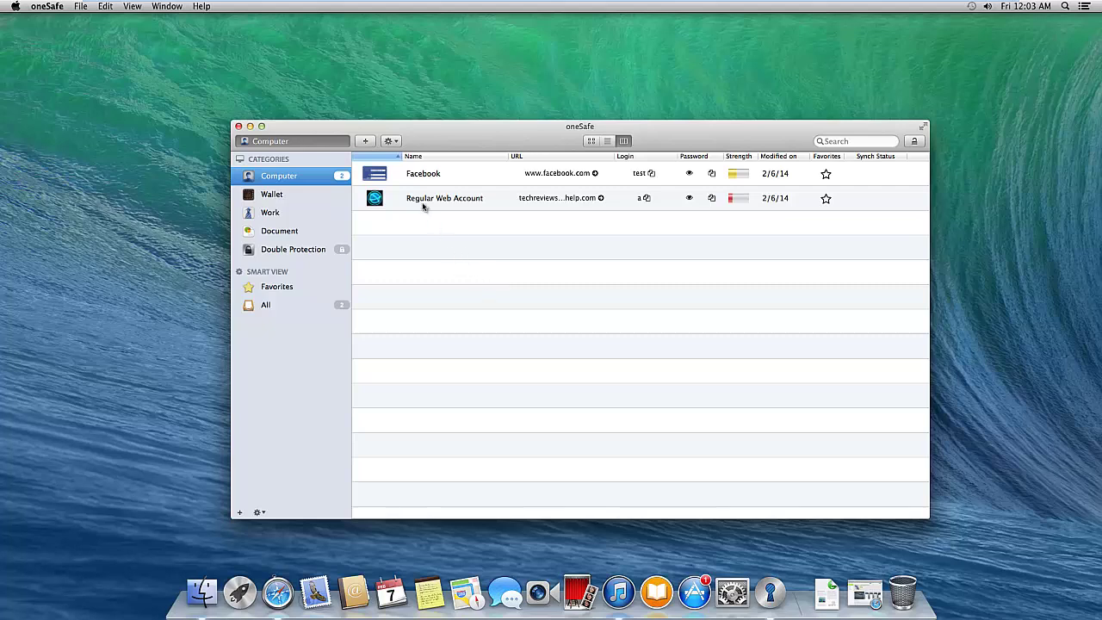
pyautogui.click(296, 195)
pyautogui.click(341, 175)
# View the new-item templates from the Wallet category and cancel without choosing one
pyautogui.click(315, 196)
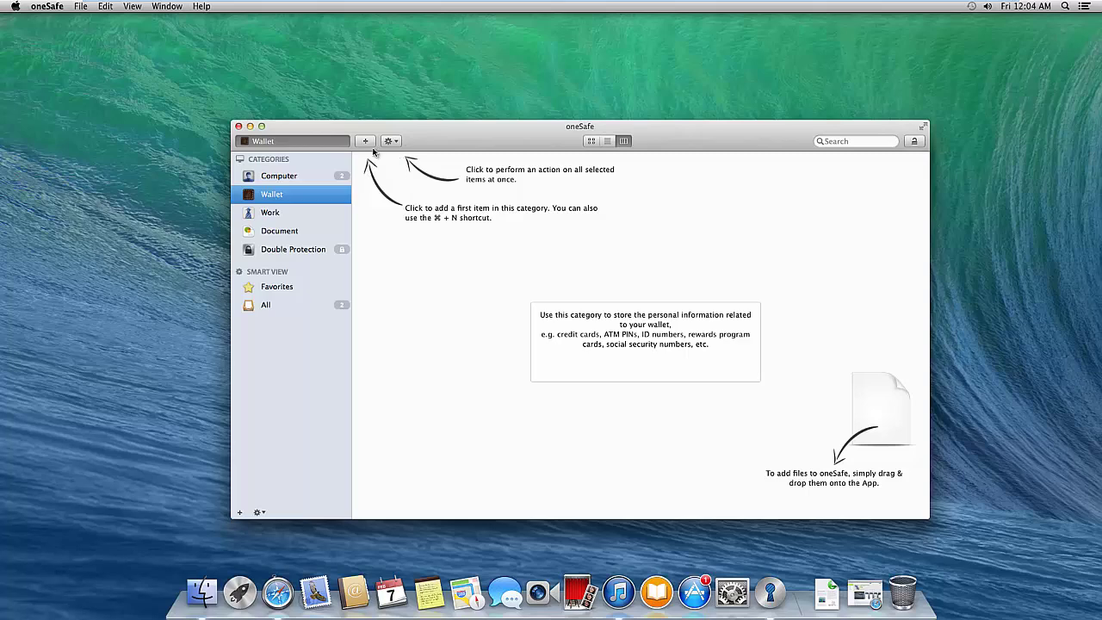
pyautogui.press('super+n')
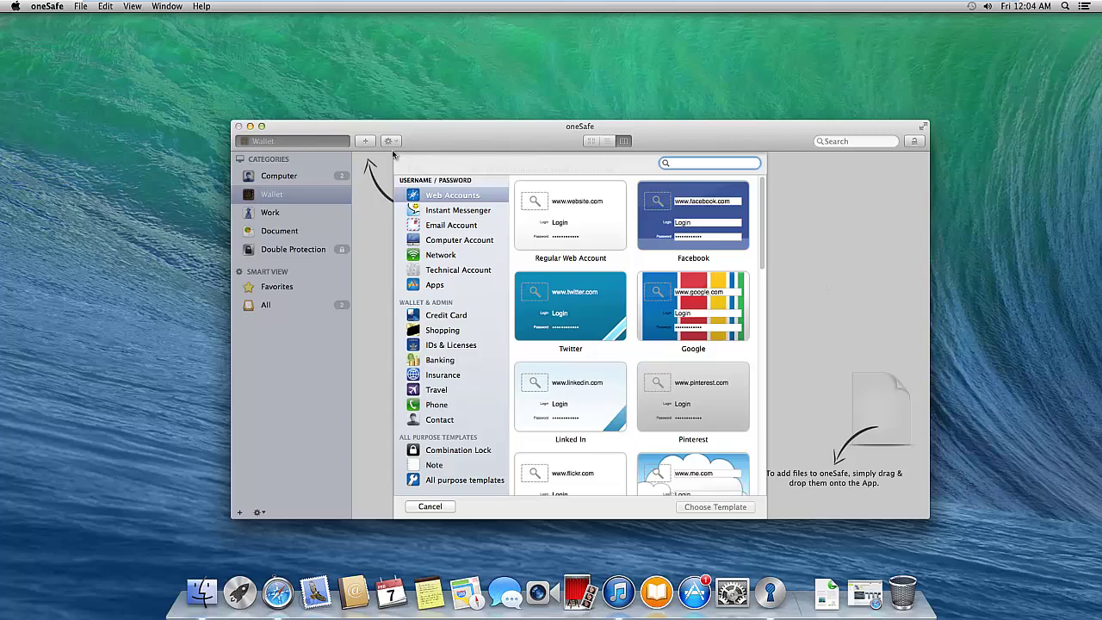
pyautogui.click(452, 506)
# View the Web Accounts templates offered for a new item in the Computer category
pyautogui.click(284, 177)
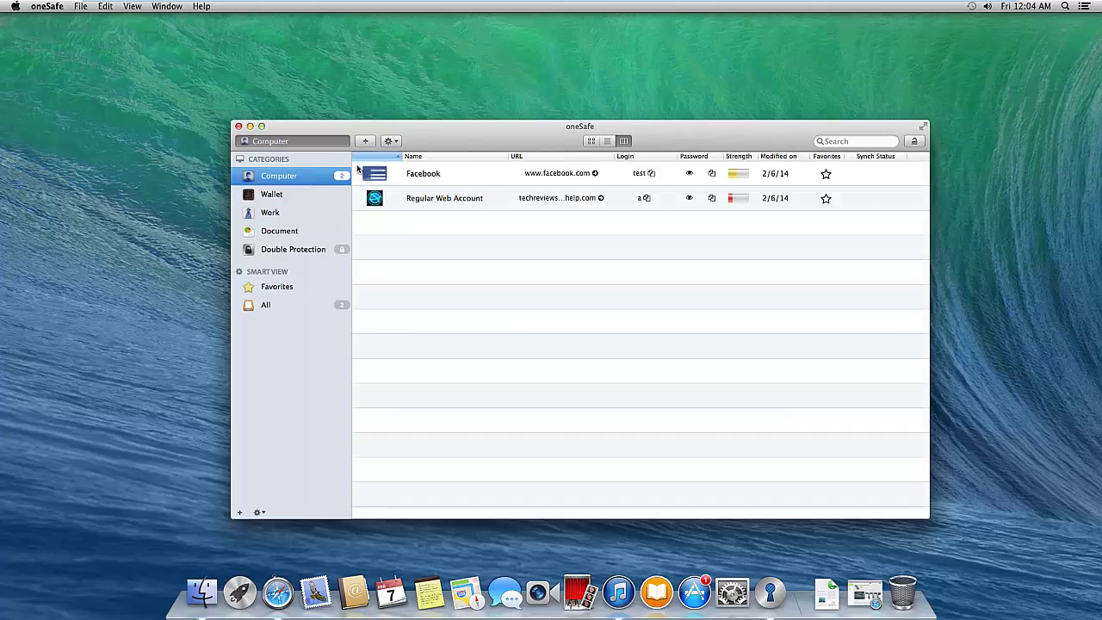
pyautogui.click(365, 141)
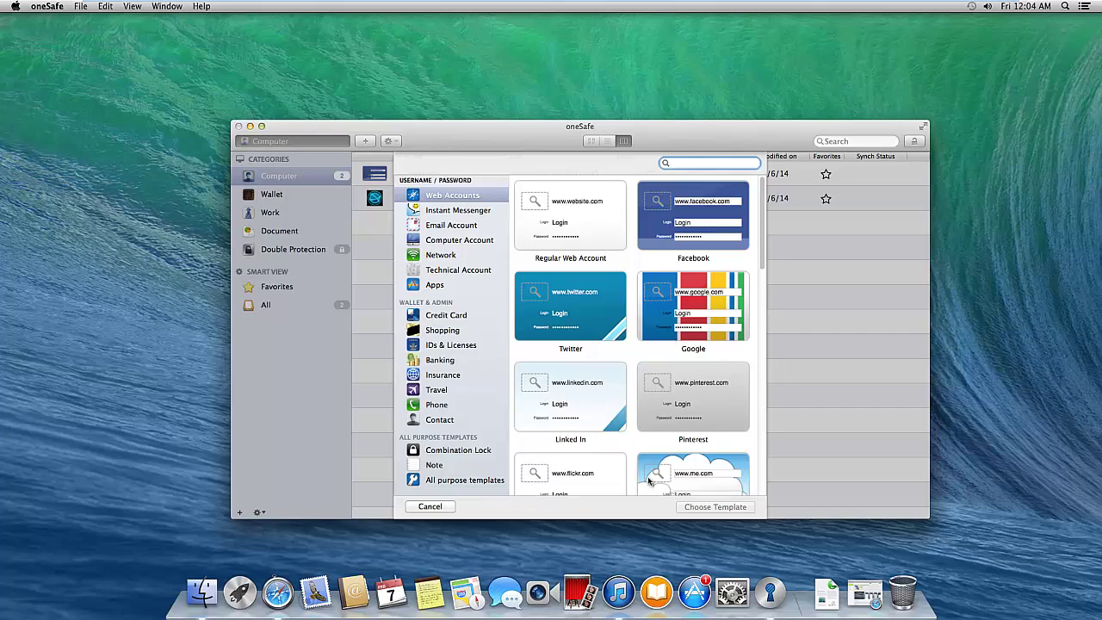
pyautogui.scroll(-5, 685, 403)
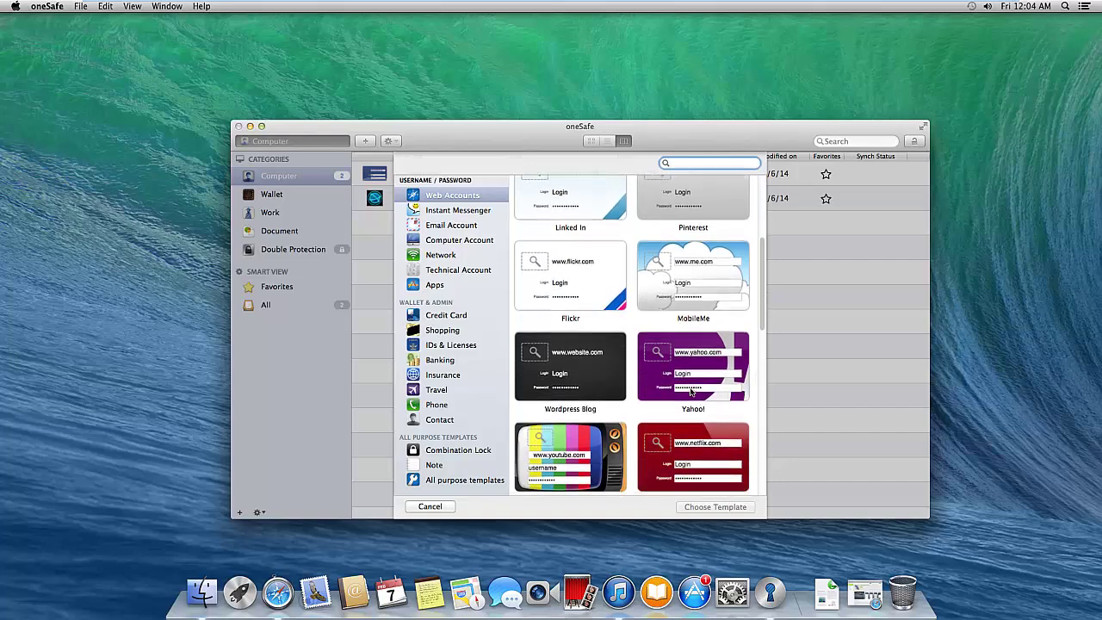
pyautogui.scroll(-5, 690, 393)
pyautogui.scroll(15, 674, 428)
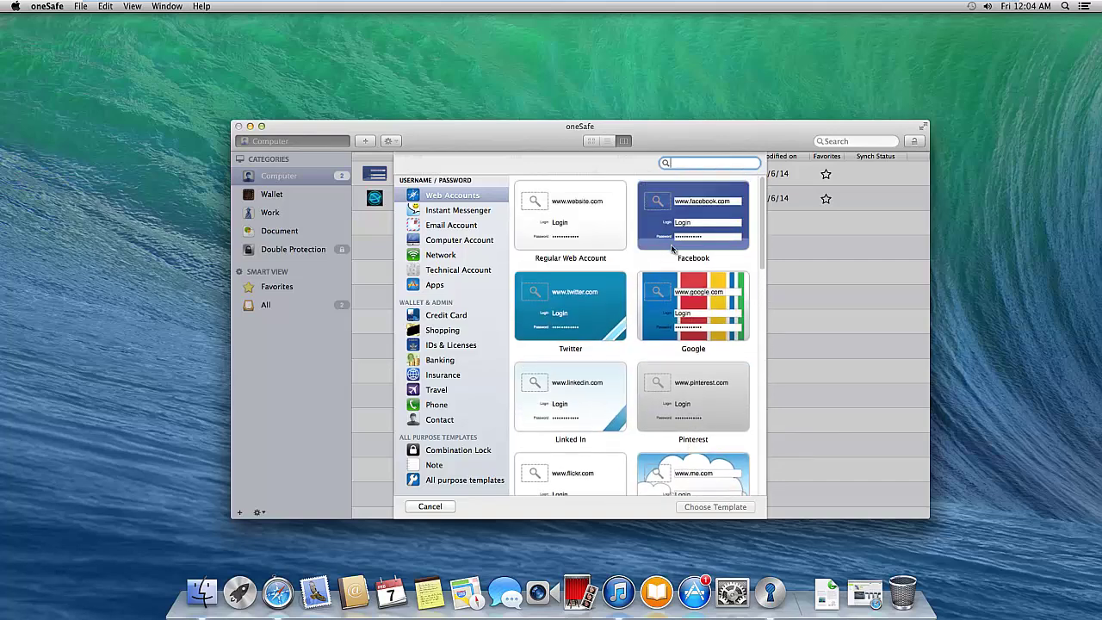
pyautogui.scroll(-10, 656, 344)
pyautogui.scroll(-3, 670, 430)
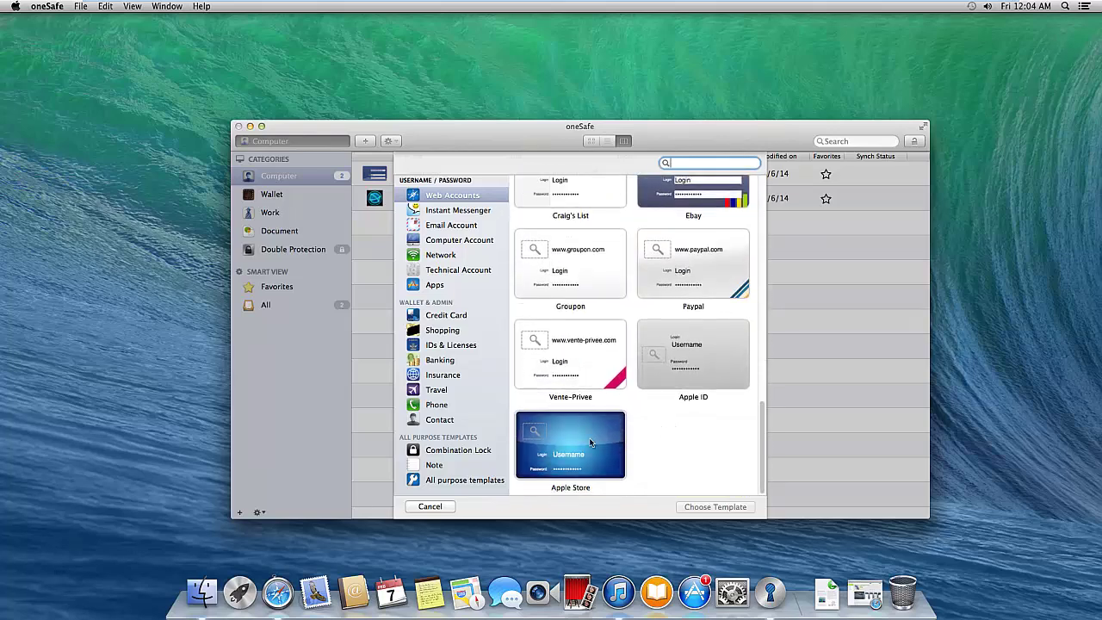
pyautogui.scroll(12, 637, 336)
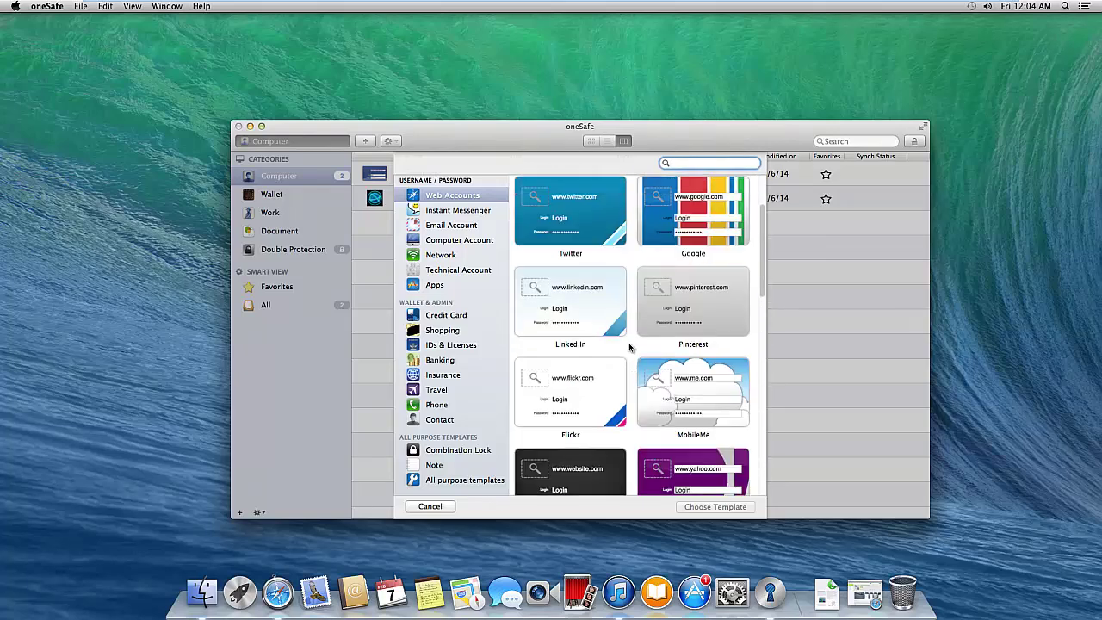
# Open the Regular Web Account template for a new item and show its website URL, login and password fields
pyautogui.click(590, 217)
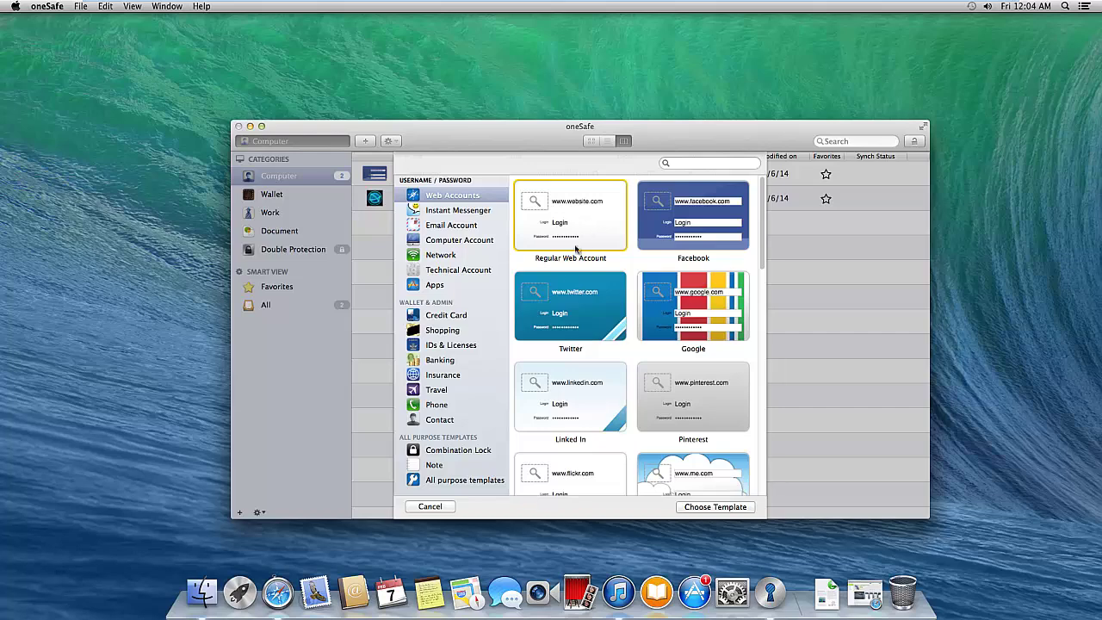
pyautogui.doubleClick(560, 235)
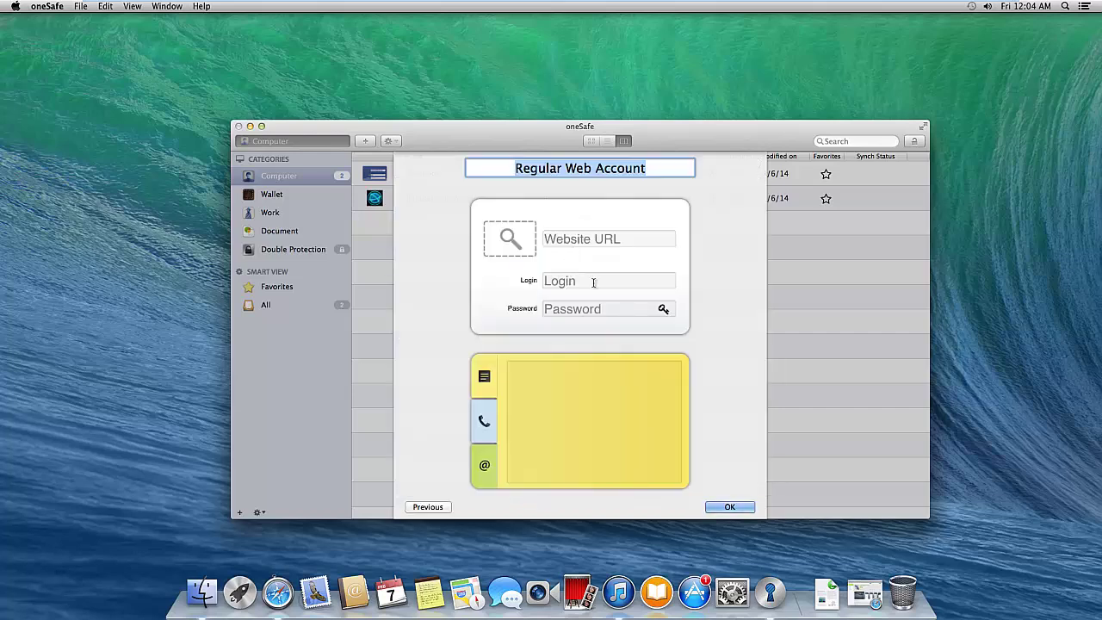
pyautogui.click(632, 244)
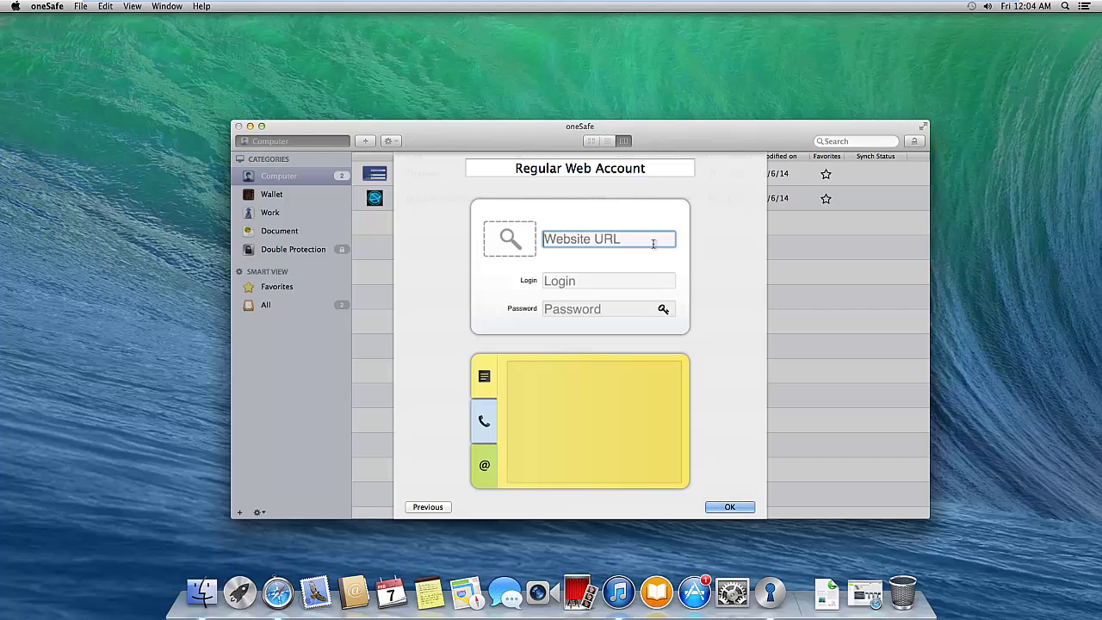
pyautogui.click(614, 287)
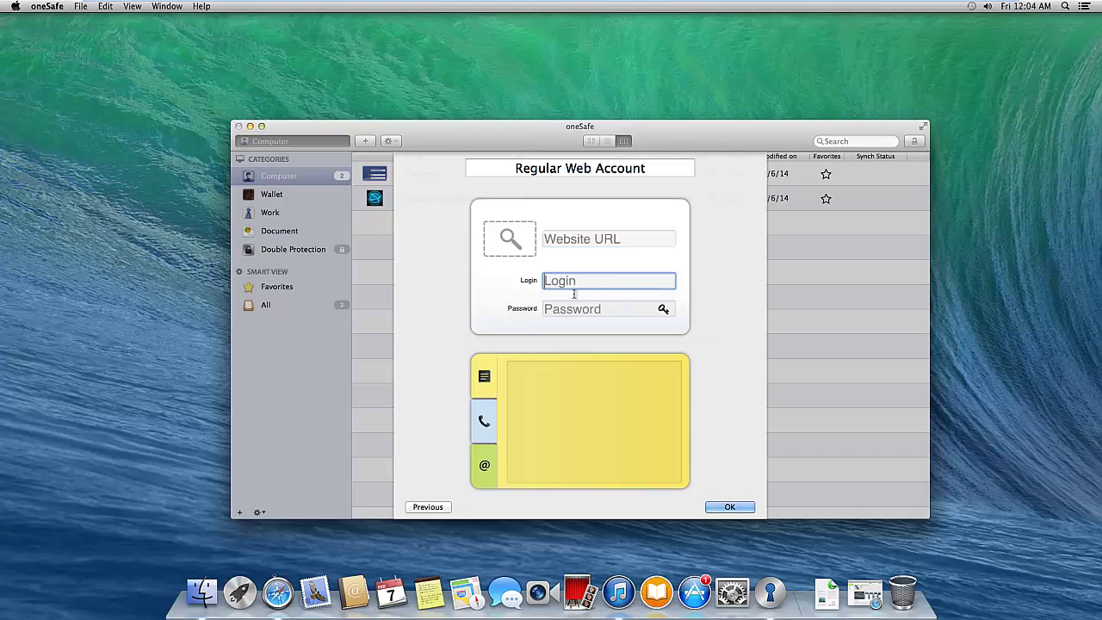
pyautogui.click(577, 310)
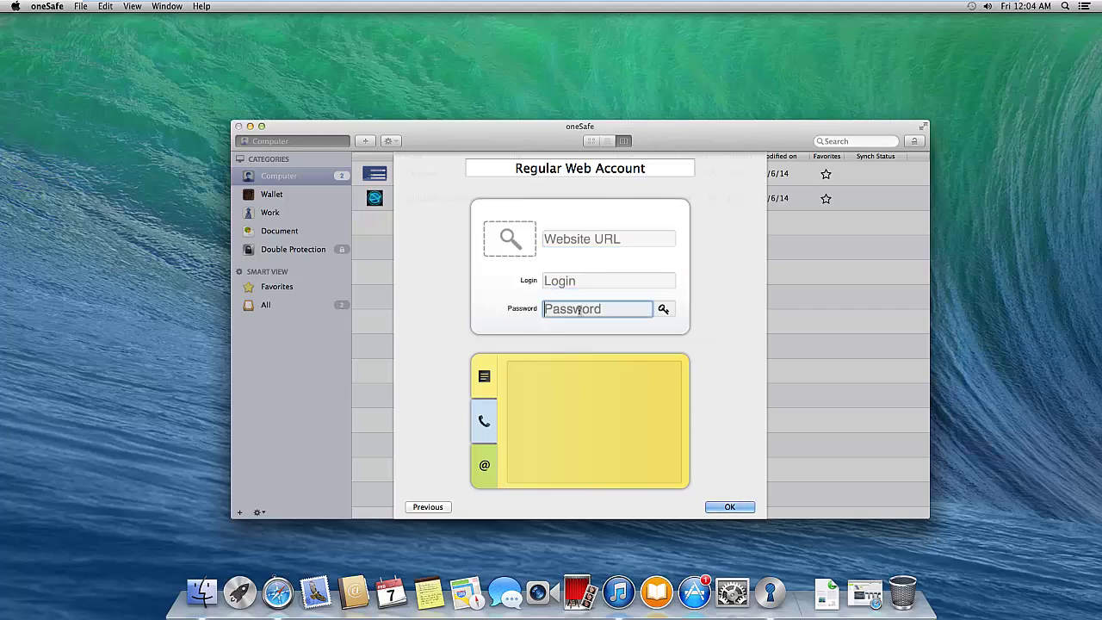
# Try out the password generator at its maximum slider setting, toggle the ?-! option off and on, and cancel the generator
pyautogui.click(662, 309)
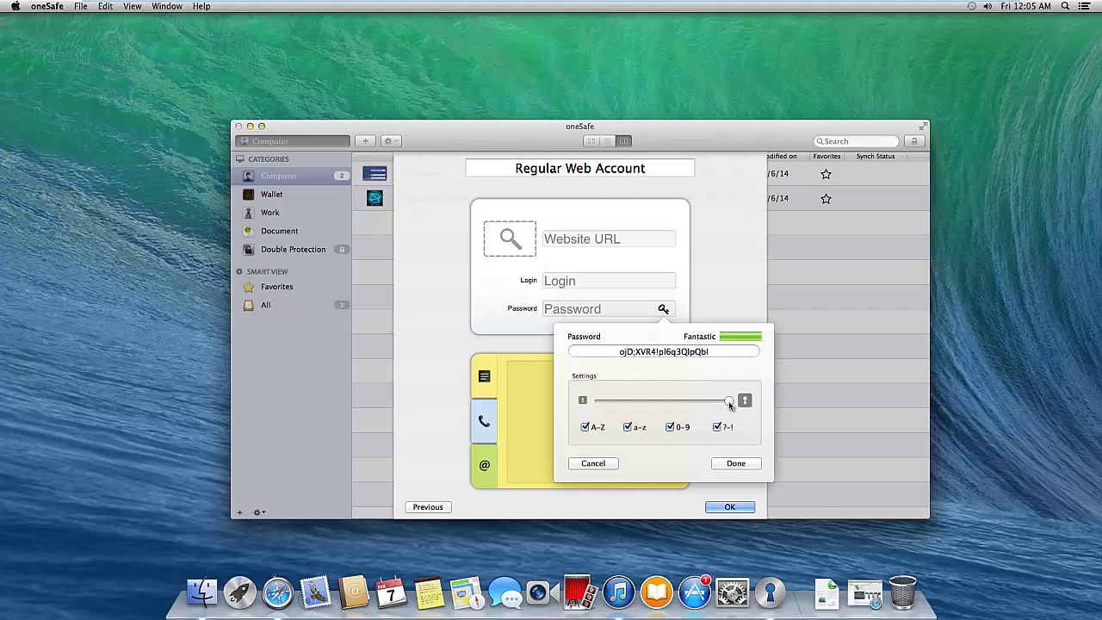
pyautogui.moveTo(729, 402)
pyautogui.mouseDown()
pyautogui.moveTo(599, 402)
pyautogui.moveTo(781, 407)
pyautogui.moveTo(736, 401)
pyautogui.mouseUp()
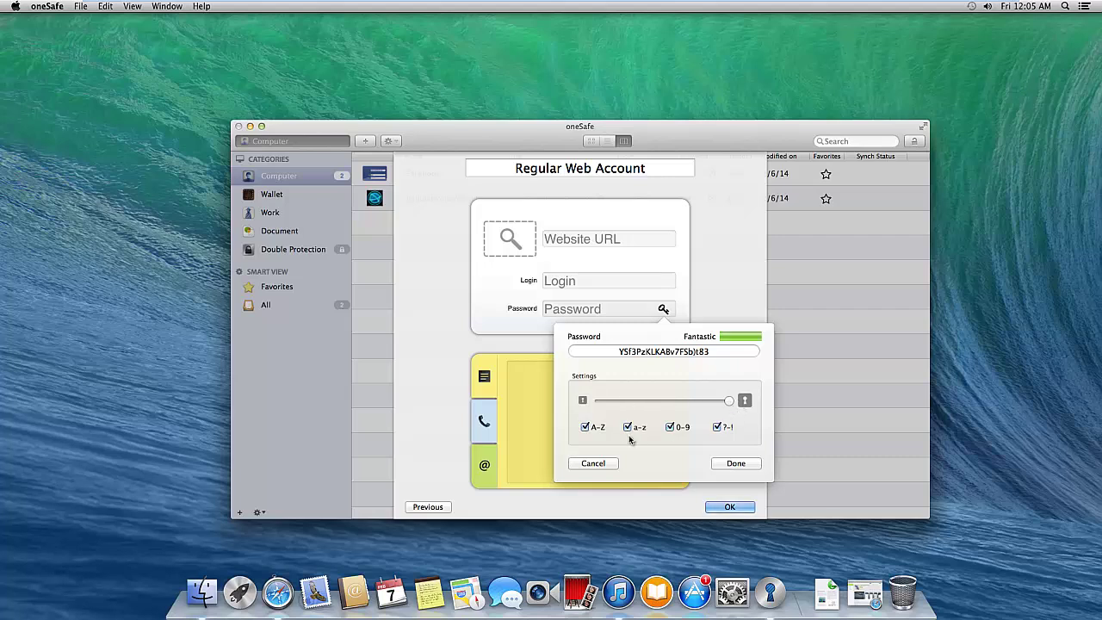
pyautogui.click(718, 427)
pyautogui.click(718, 427)
pyautogui.click(606, 465)
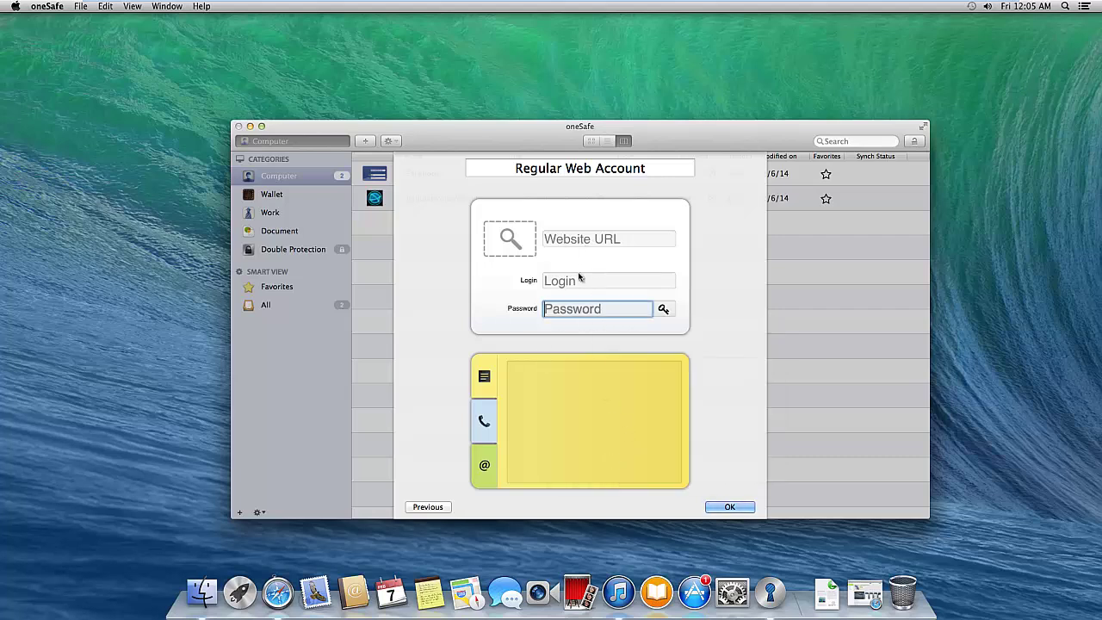
# View the web image search for the new account's picture and cancel the new item without saving it
pyautogui.click(509, 239)
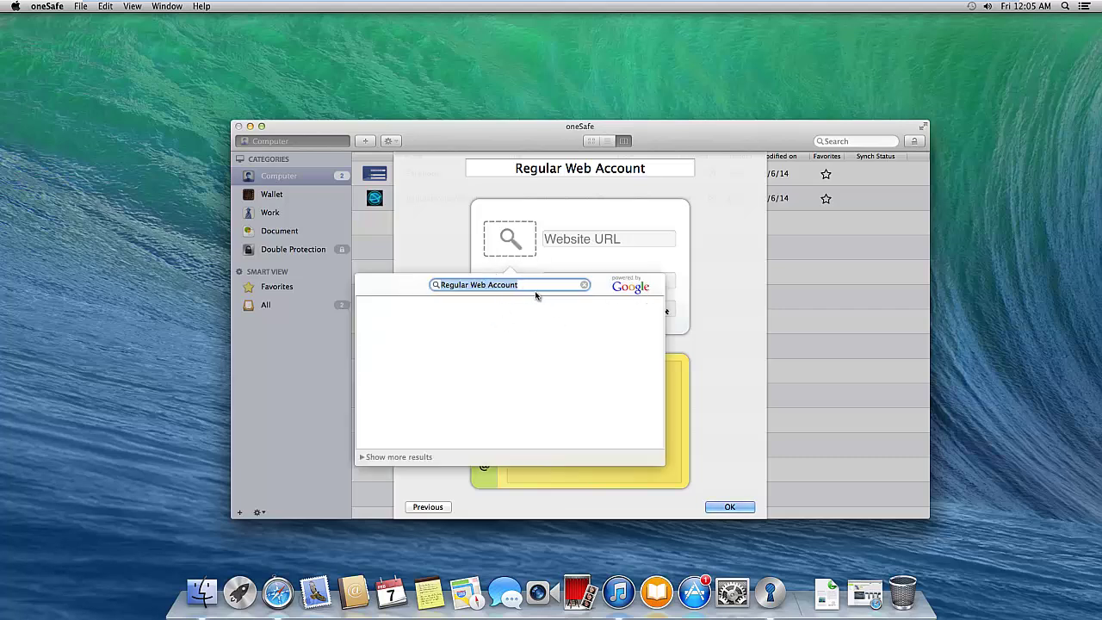
pyautogui.click(711, 388)
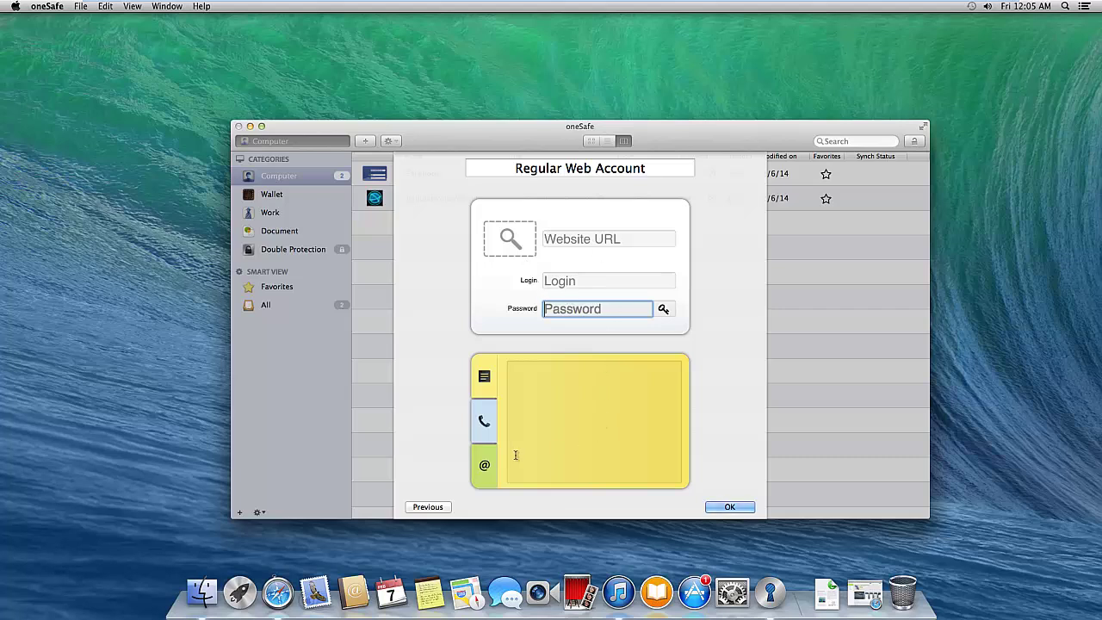
pyautogui.click(438, 507)
pyautogui.click(430, 506)
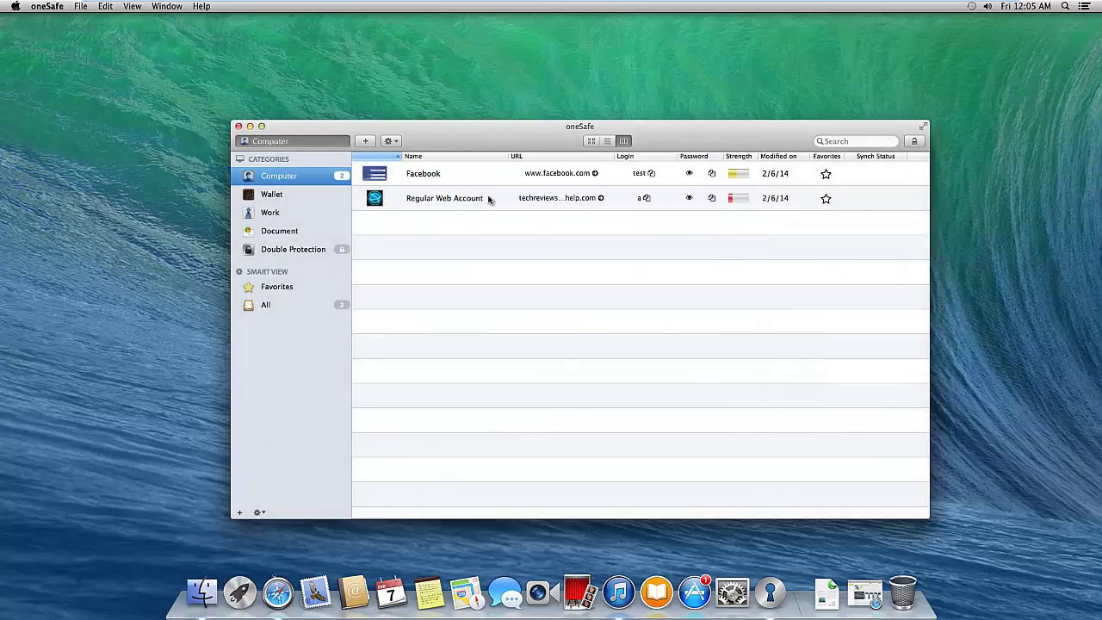
# Change the background of the existing Regular Web Account item to the black design with green falling code
pyautogui.click(482, 200)
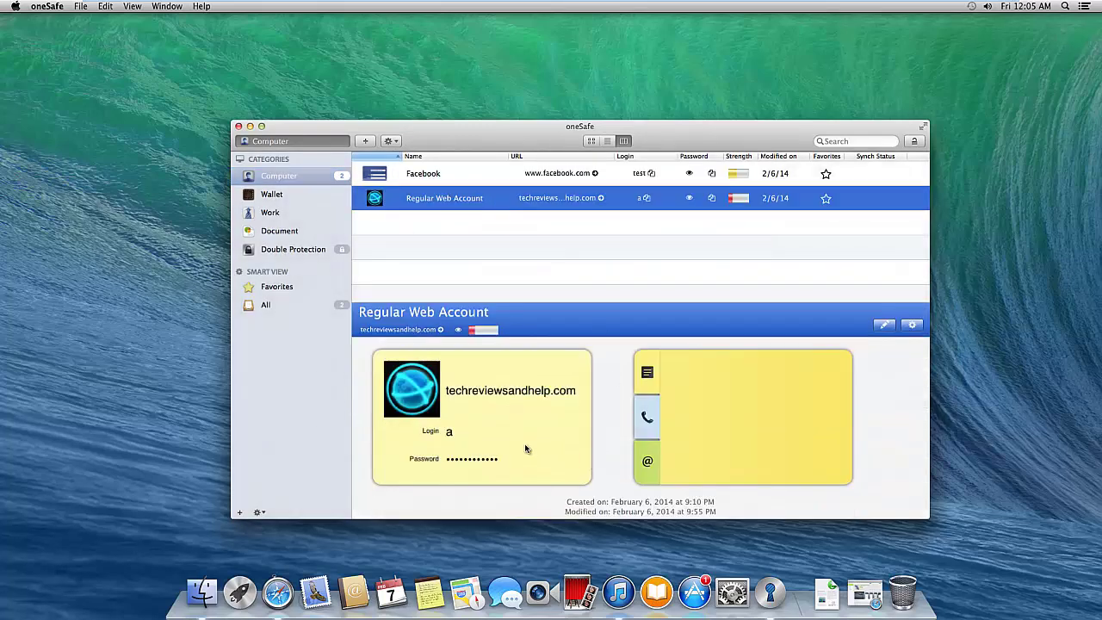
pyautogui.click(913, 324)
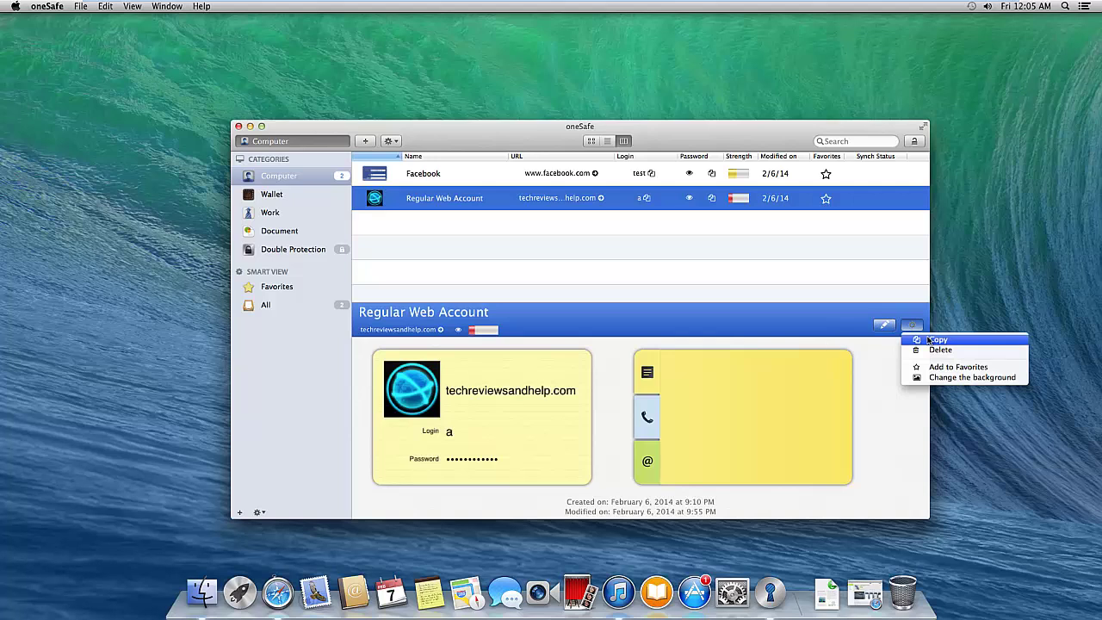
pyautogui.click(973, 377)
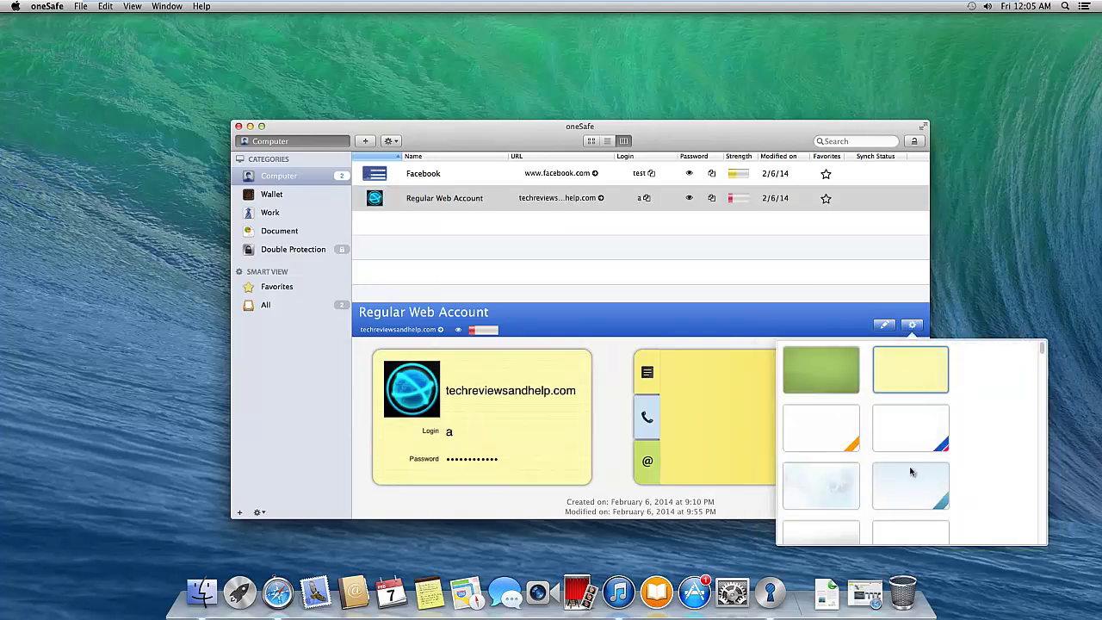
pyautogui.scroll(-2, 910, 464)
pyautogui.scroll(-15, 913, 448)
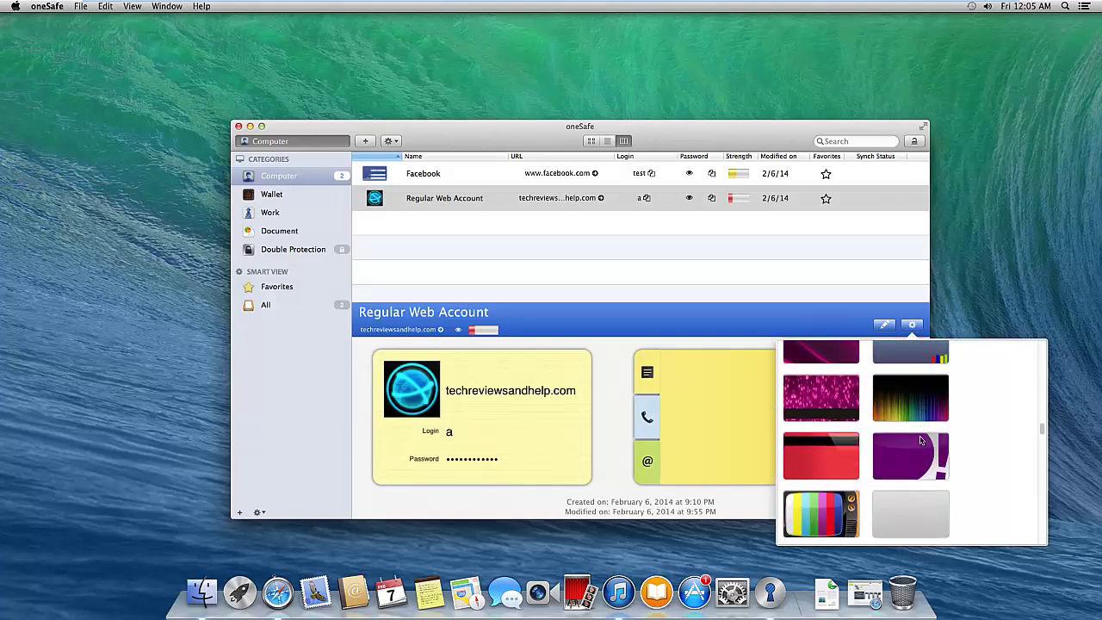
pyautogui.scroll(-10, 920, 436)
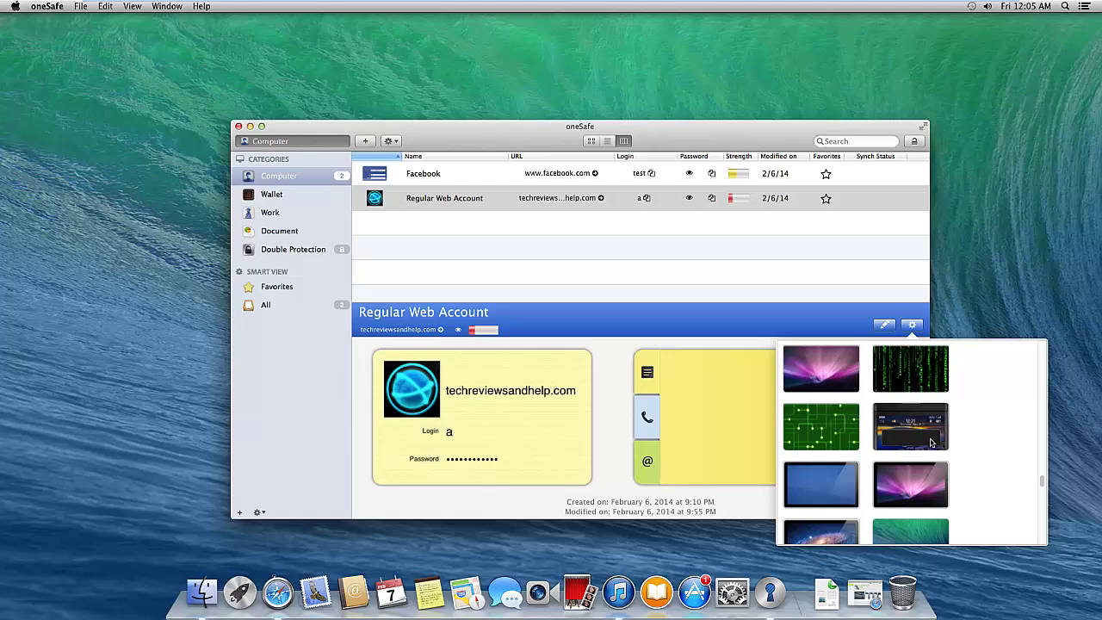
pyautogui.scroll(-10, 964, 433)
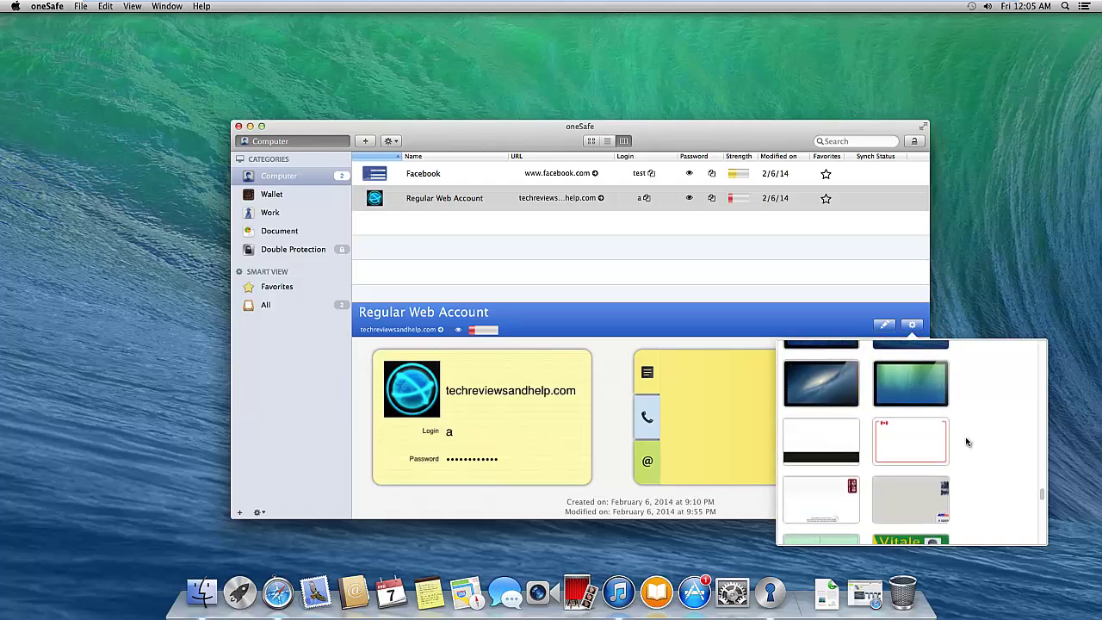
pyautogui.scroll(-8, 969, 436)
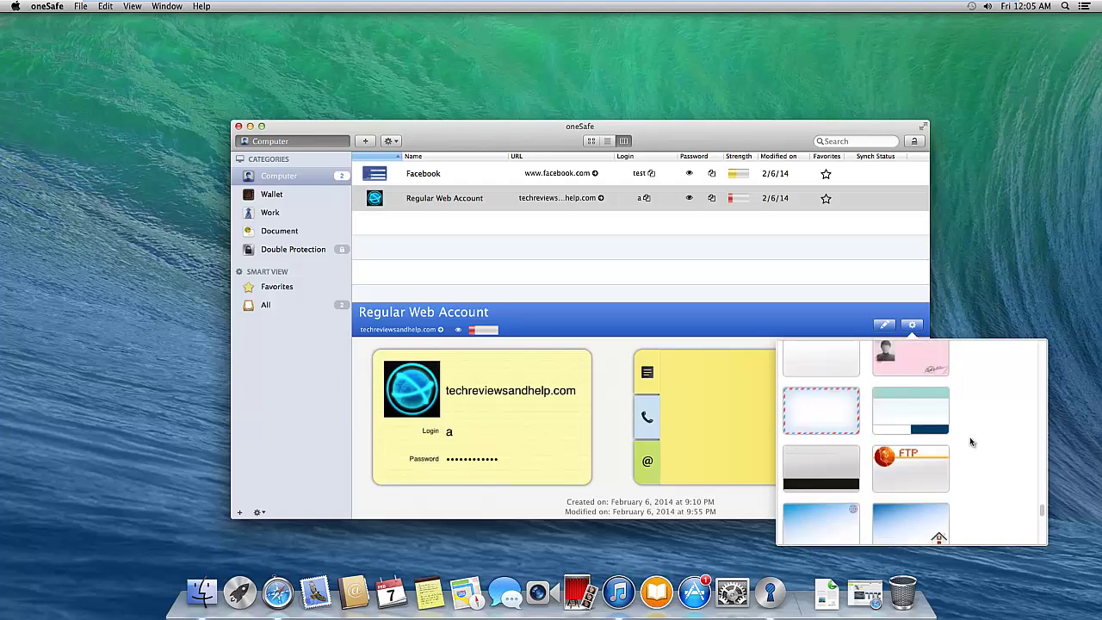
pyautogui.scroll(-10, 968, 442)
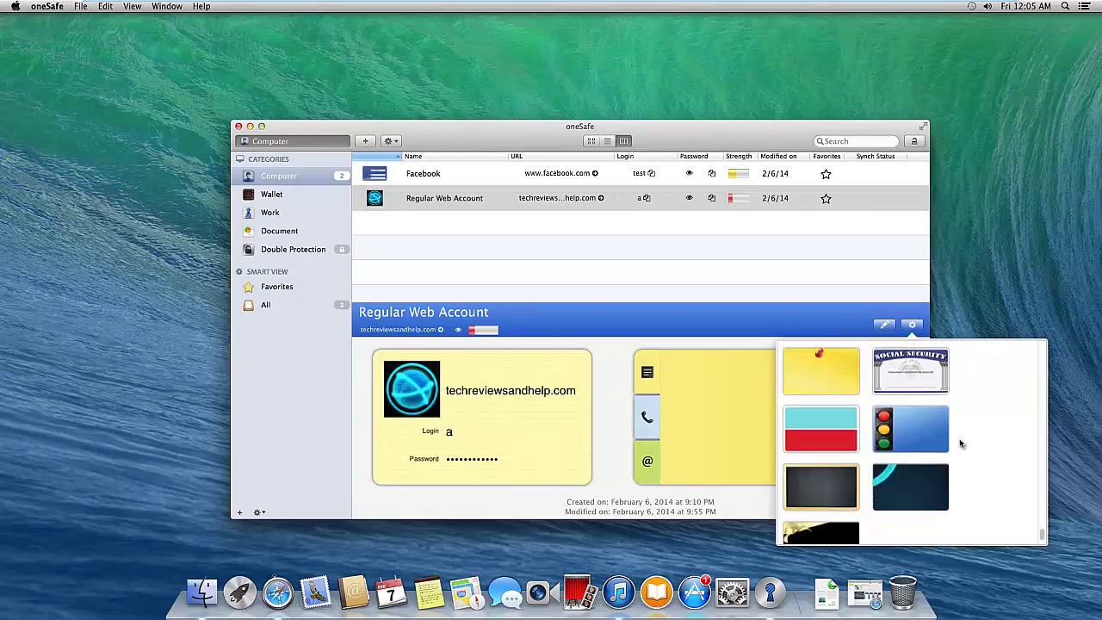
pyautogui.scroll(-10, 966, 442)
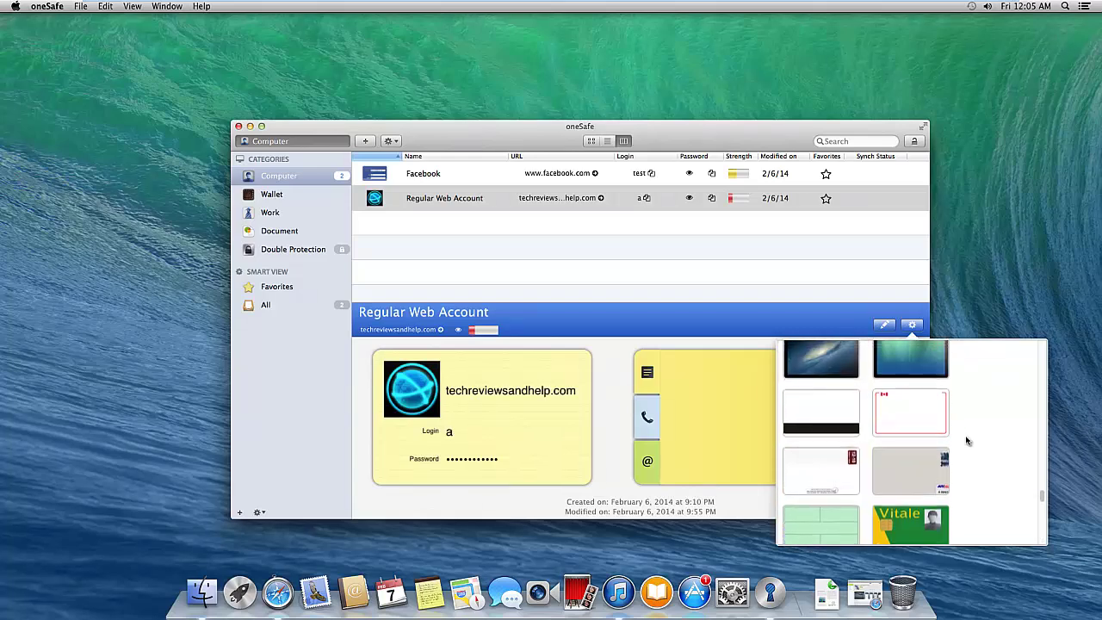
pyautogui.click(913, 474)
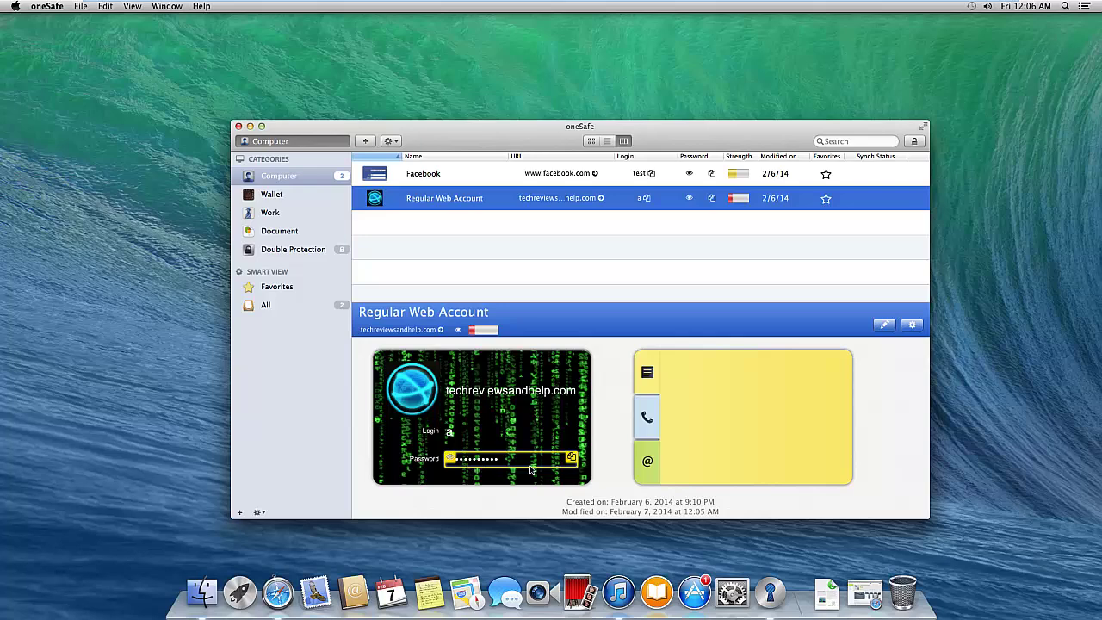
# Reveal the Regular Web Account password from its card and from the item list, dismissing the enlarged text each time
pyautogui.click(450, 458)
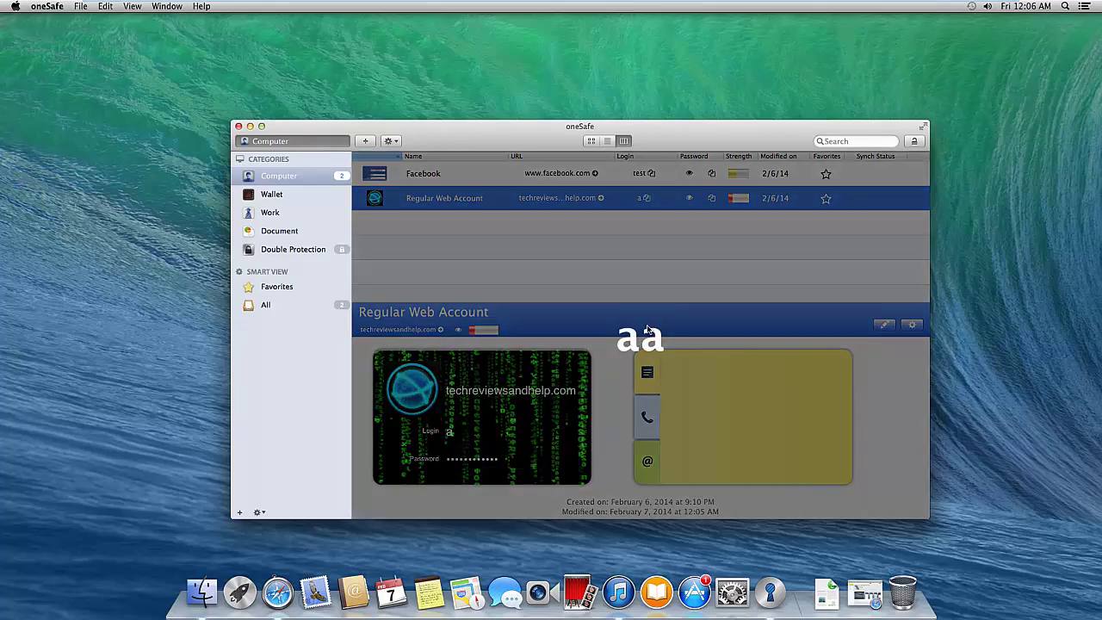
pyautogui.click(587, 266)
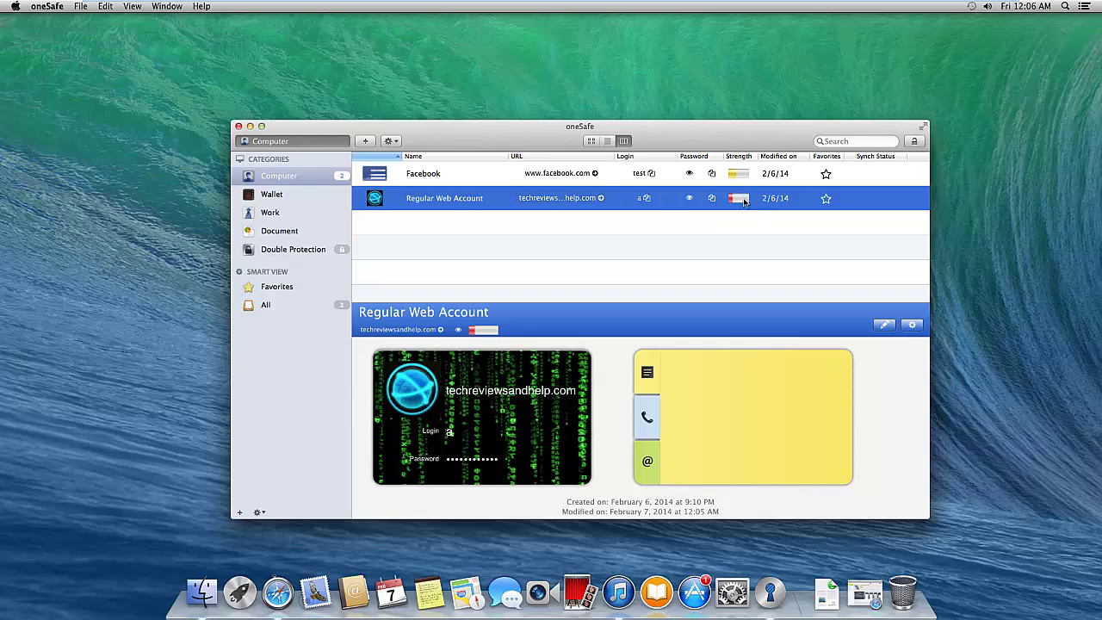
pyautogui.click(686, 198)
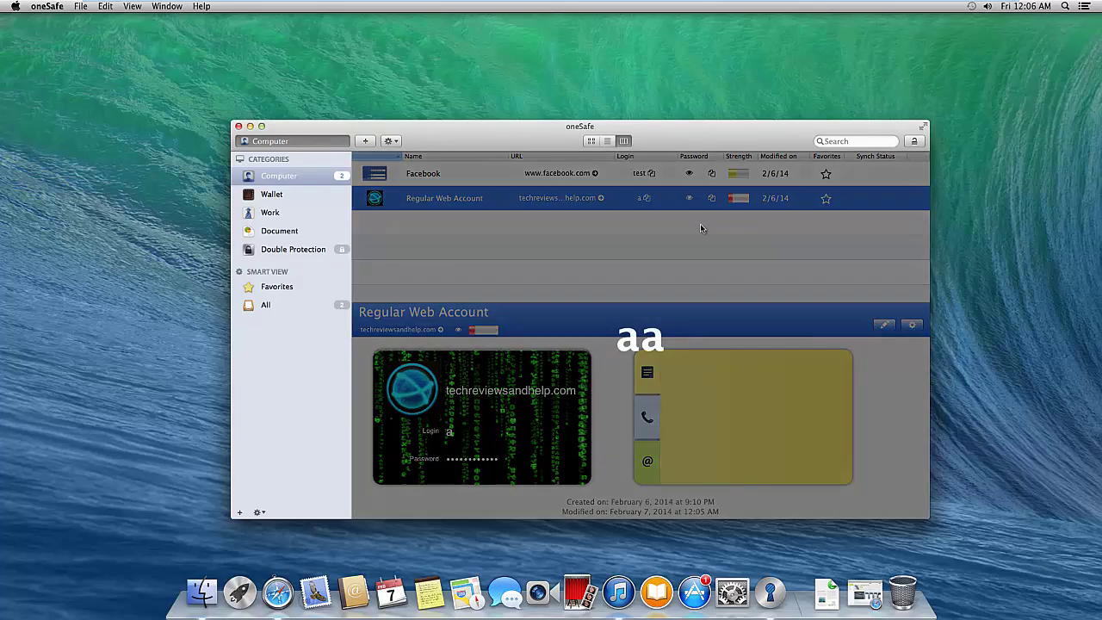
pyautogui.click(760, 264)
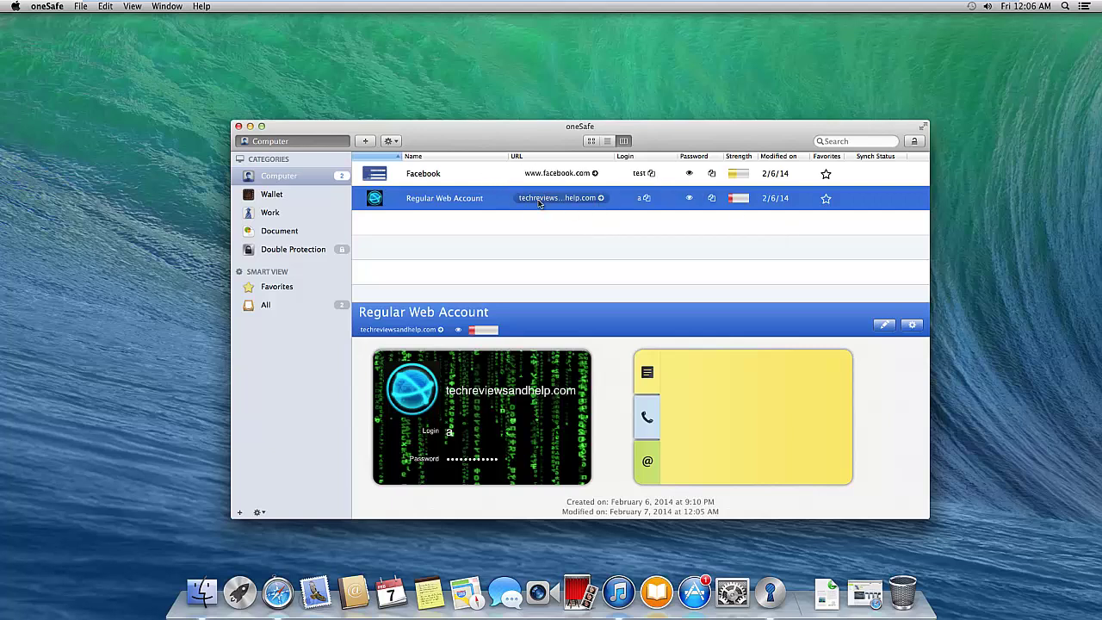
# Open techreviewsandhelp.com from the account's link, switch back to oneSafe and to the website, and minimize the Safari window
pyautogui.click(601, 198)
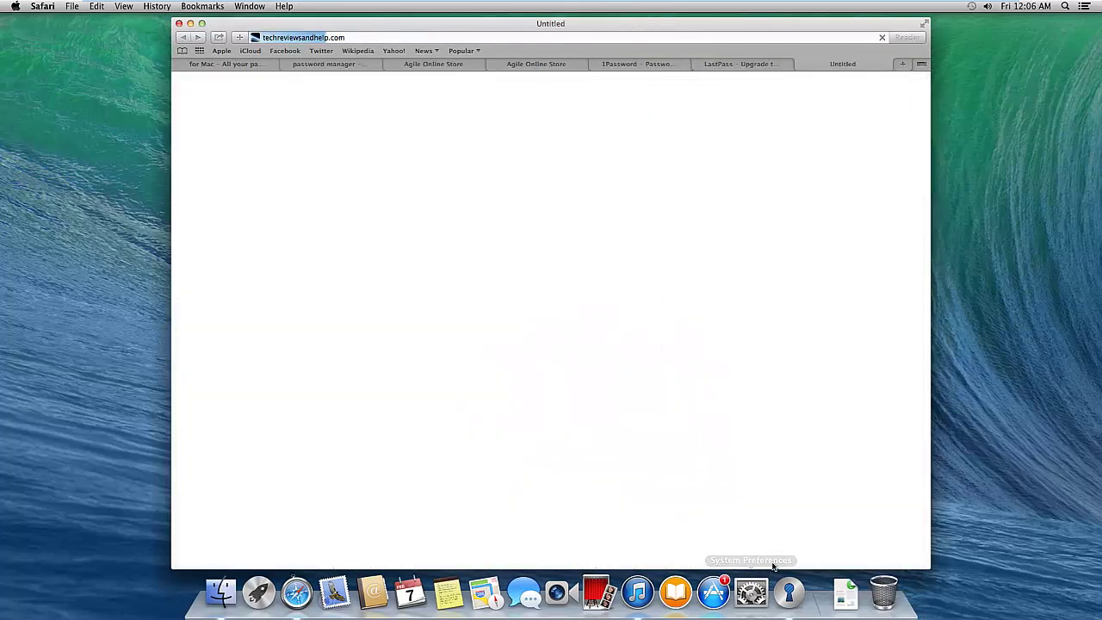
pyautogui.click(788, 590)
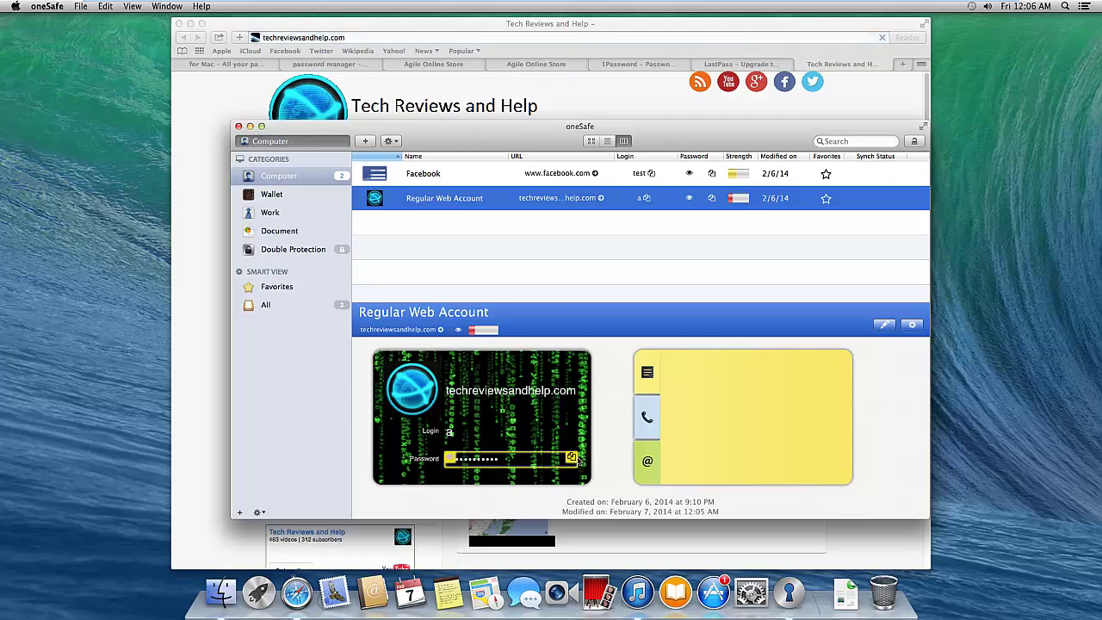
pyautogui.click(196, 418)
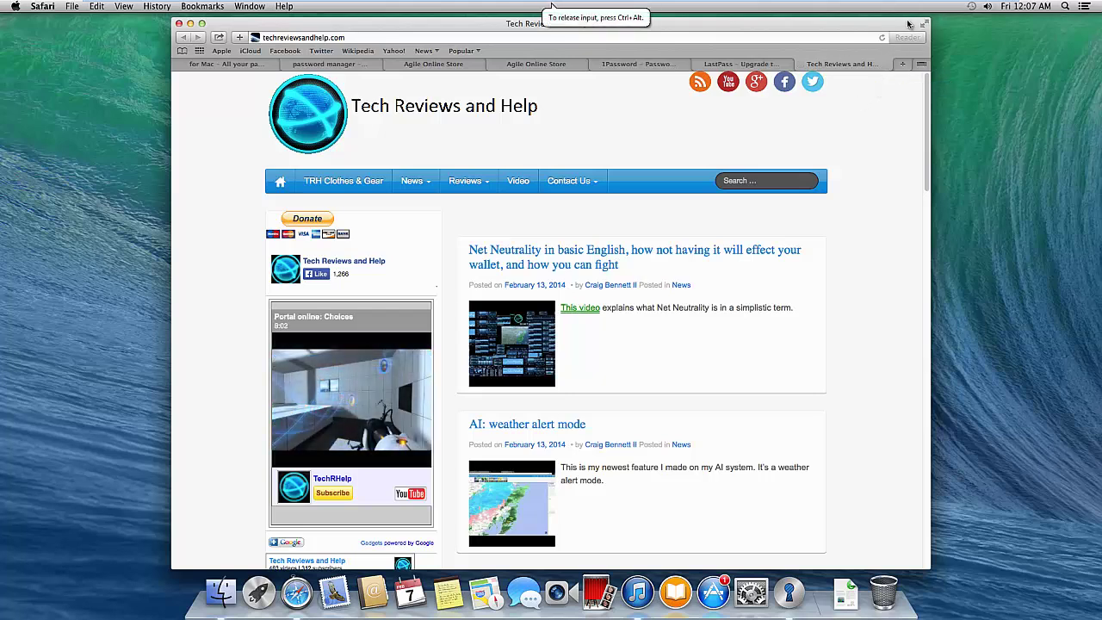
pyautogui.click(189, 24)
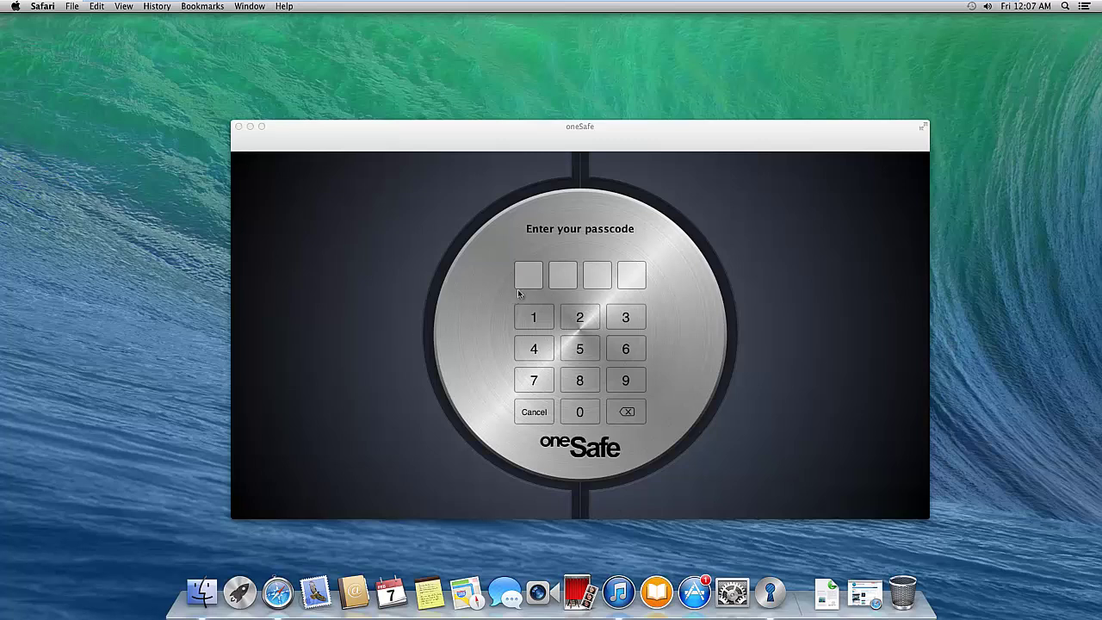
# Bring the oneSafe window to the front and unlock it by entering the four-digit passcode
pyautogui.click(576, 322)
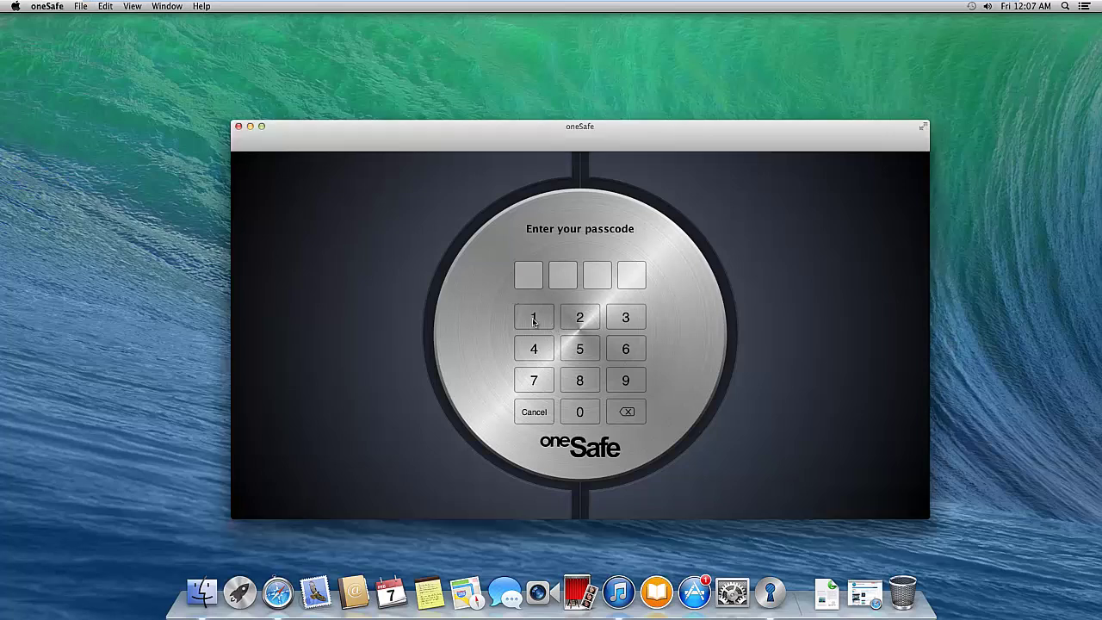
pyautogui.click(532, 317)
pyautogui.click(589, 325)
pyautogui.click(620, 326)
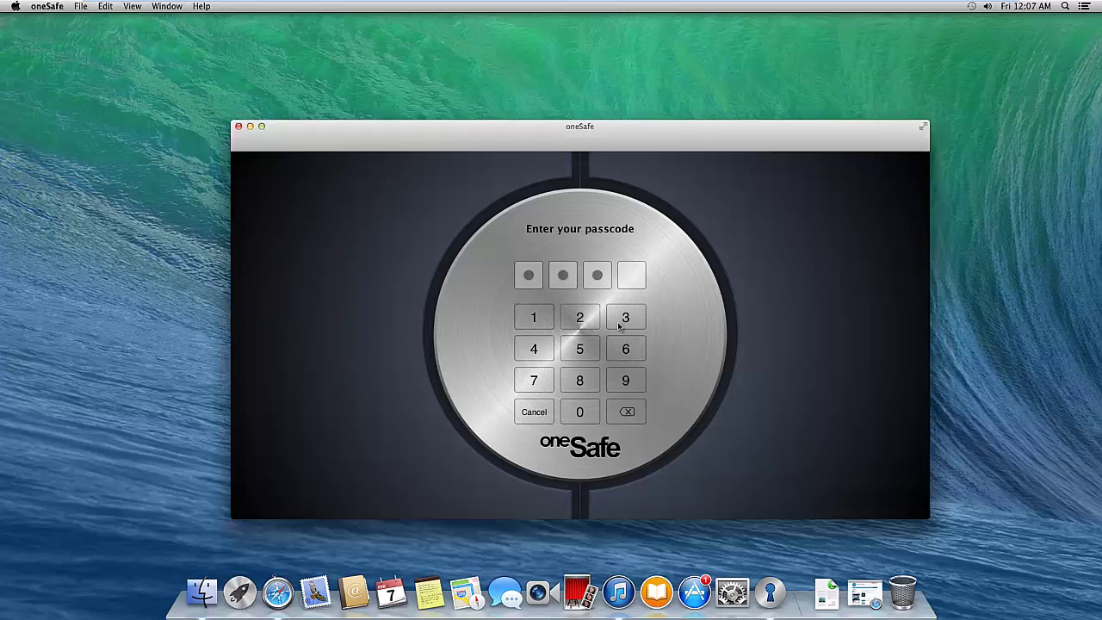
pyautogui.click(549, 354)
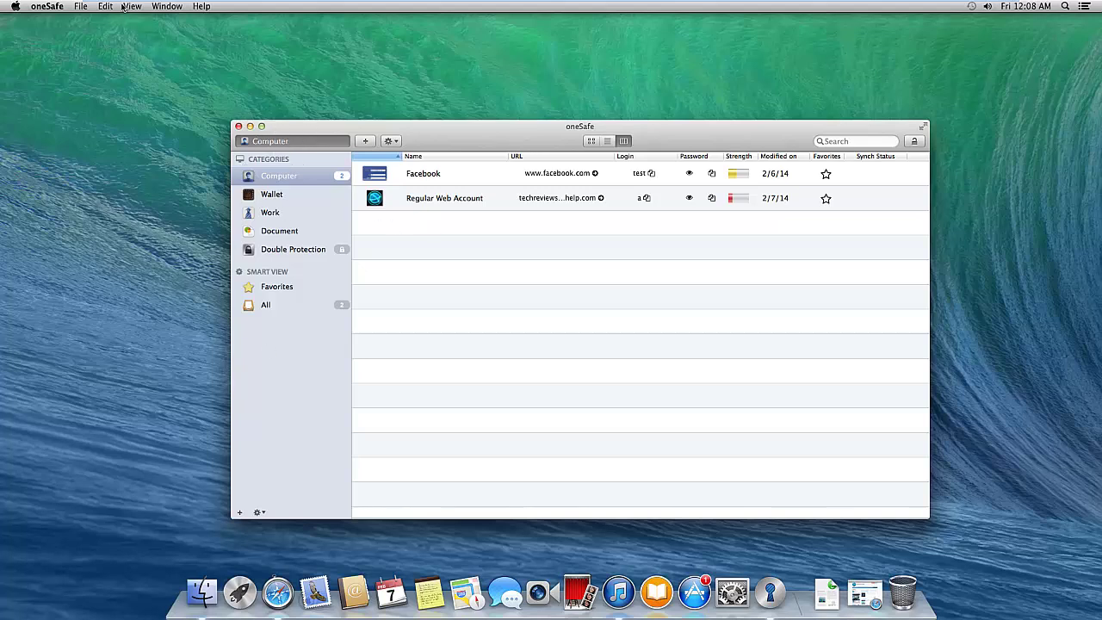
pyautogui.click(167, 194)
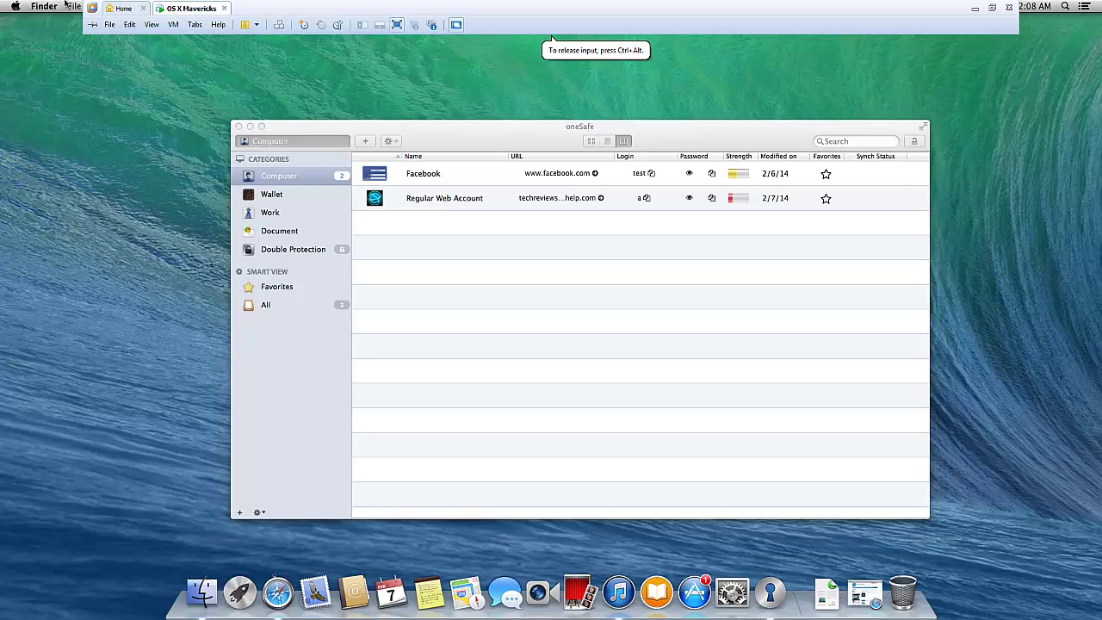
pyautogui.click(620, 301)
pyautogui.click(105, 6)
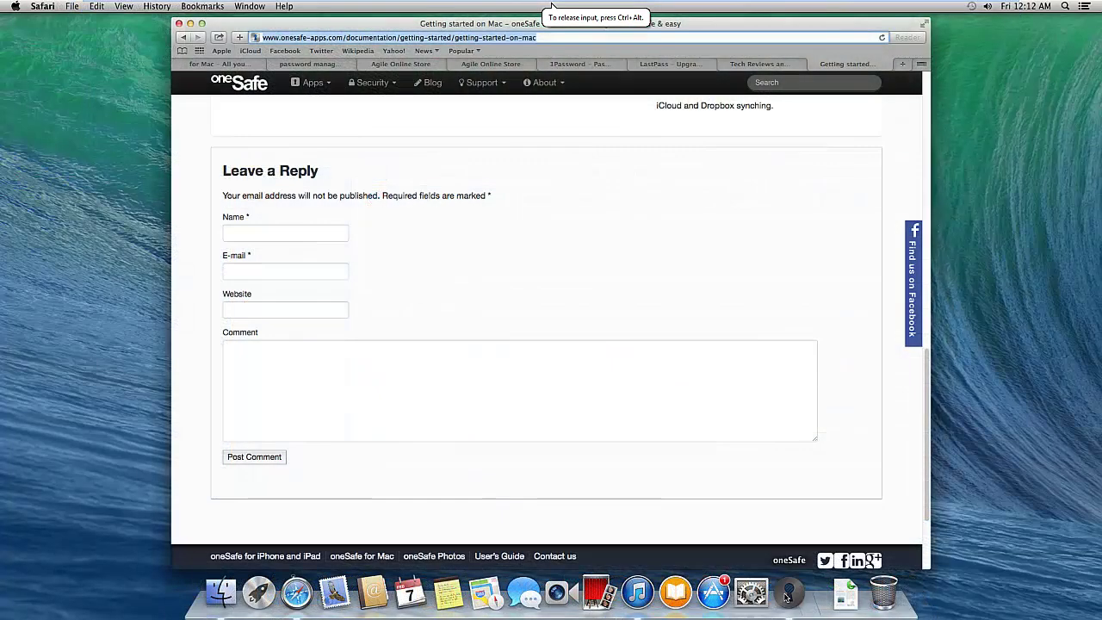
# Switch from Safari to oneSafe and view the iCloud and Dropbox synchronization options in its preferences
pyautogui.click(786, 593)
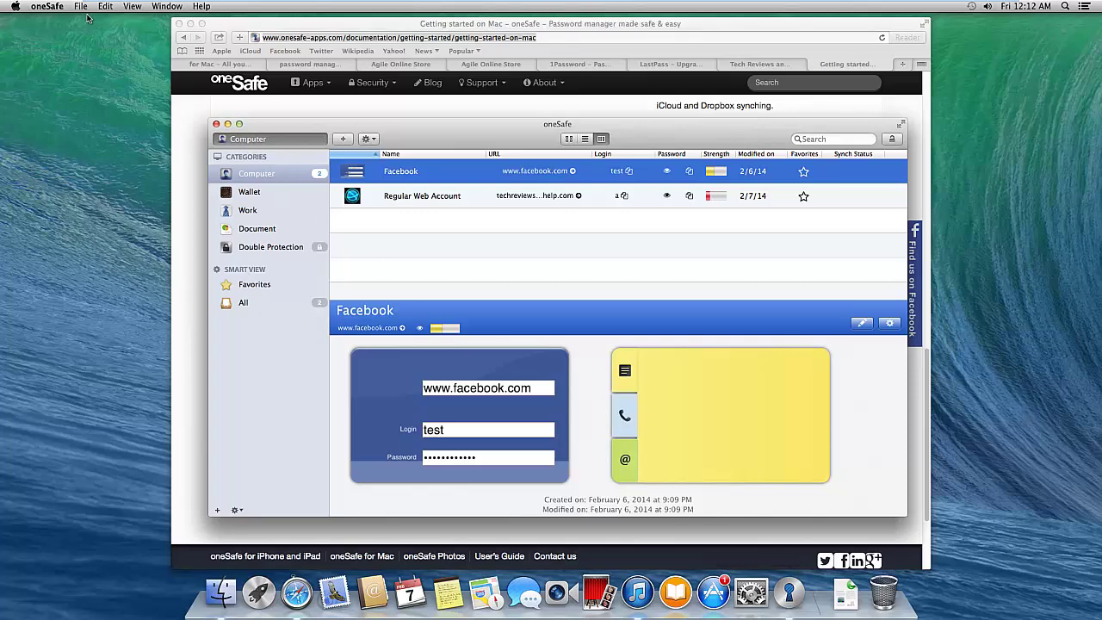
pyautogui.click(45, 7)
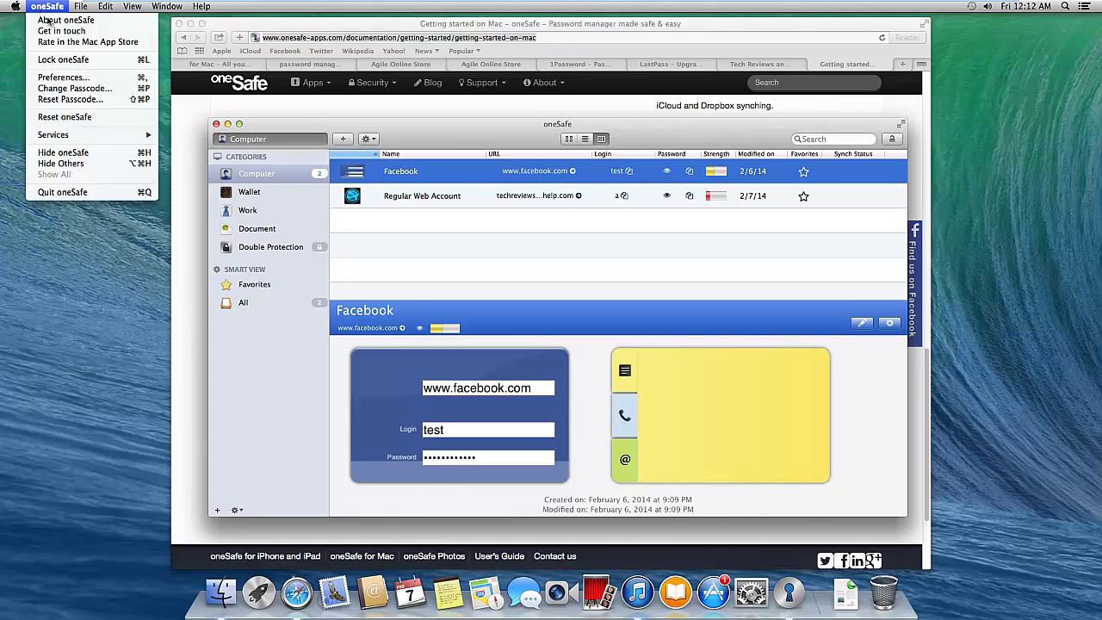
pyautogui.click(62, 77)
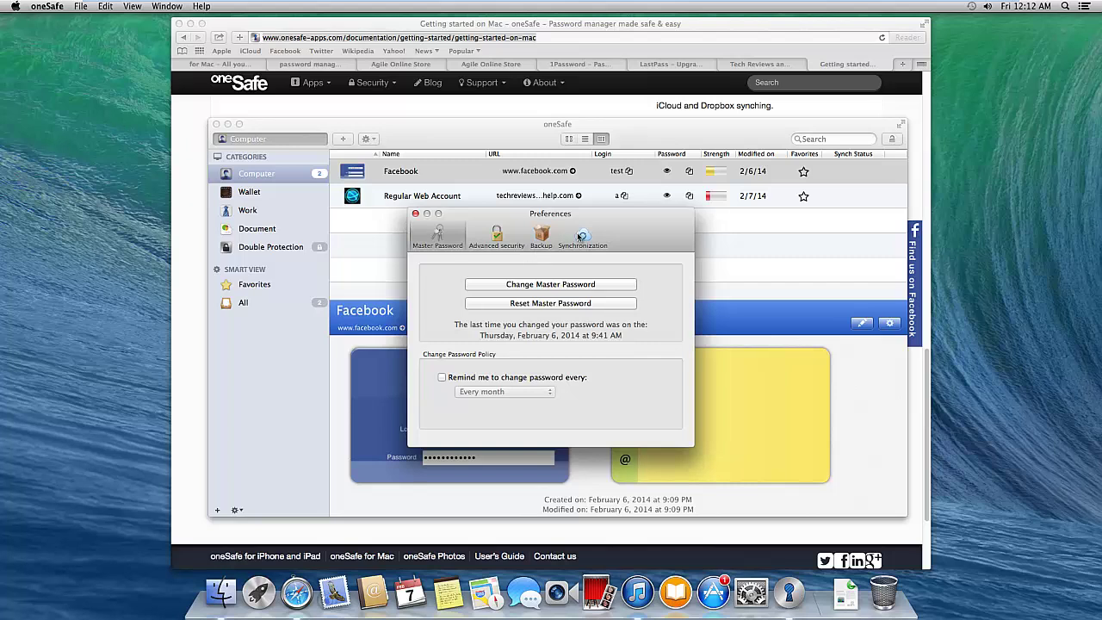
pyautogui.click(581, 238)
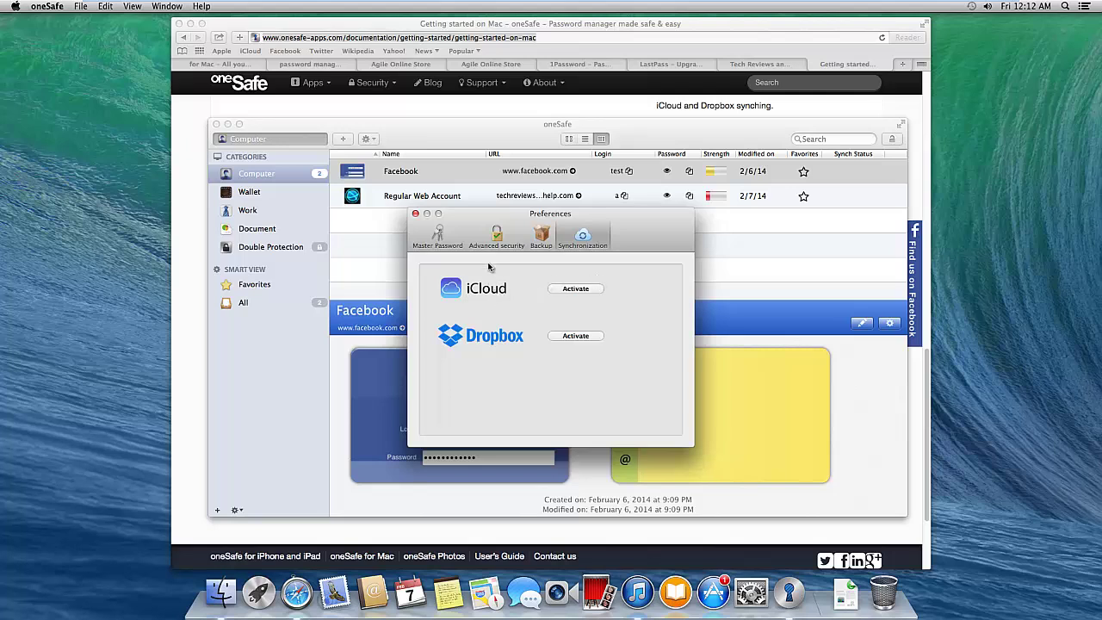
pyautogui.click(47, 7)
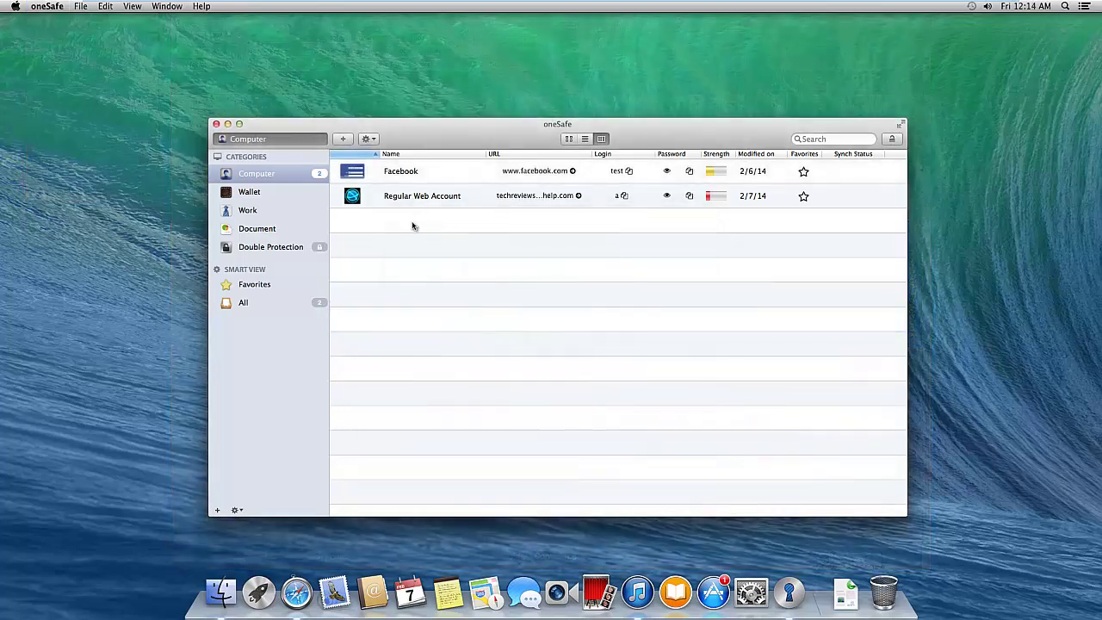
# Close the oneSafe window and return to the empty desktop
pyautogui.click(216, 124)
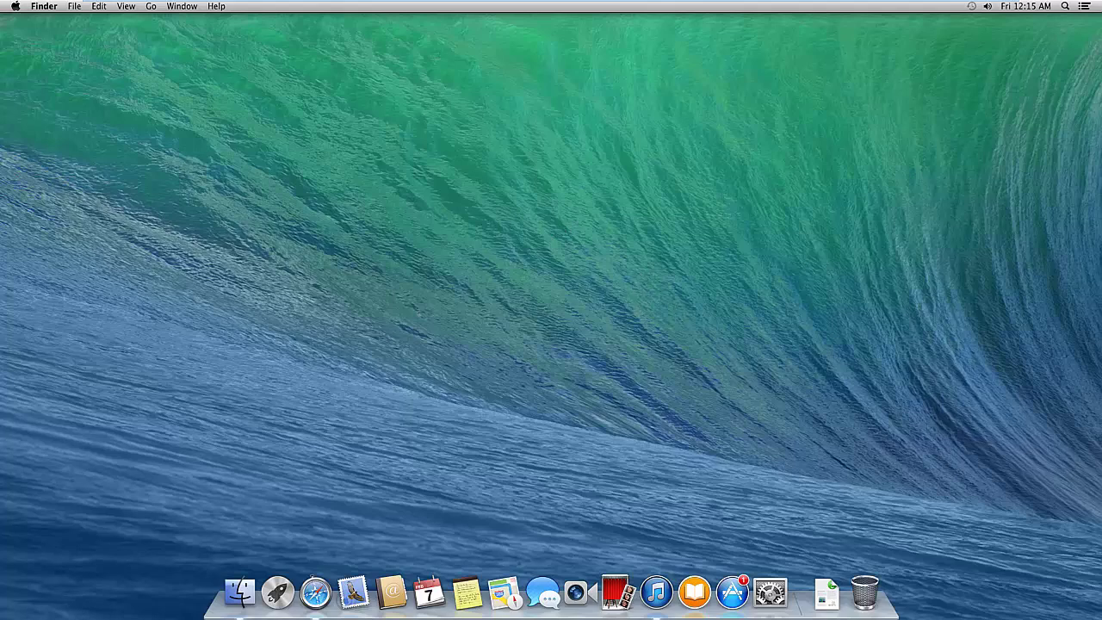
pyautogui.click(897, 389)
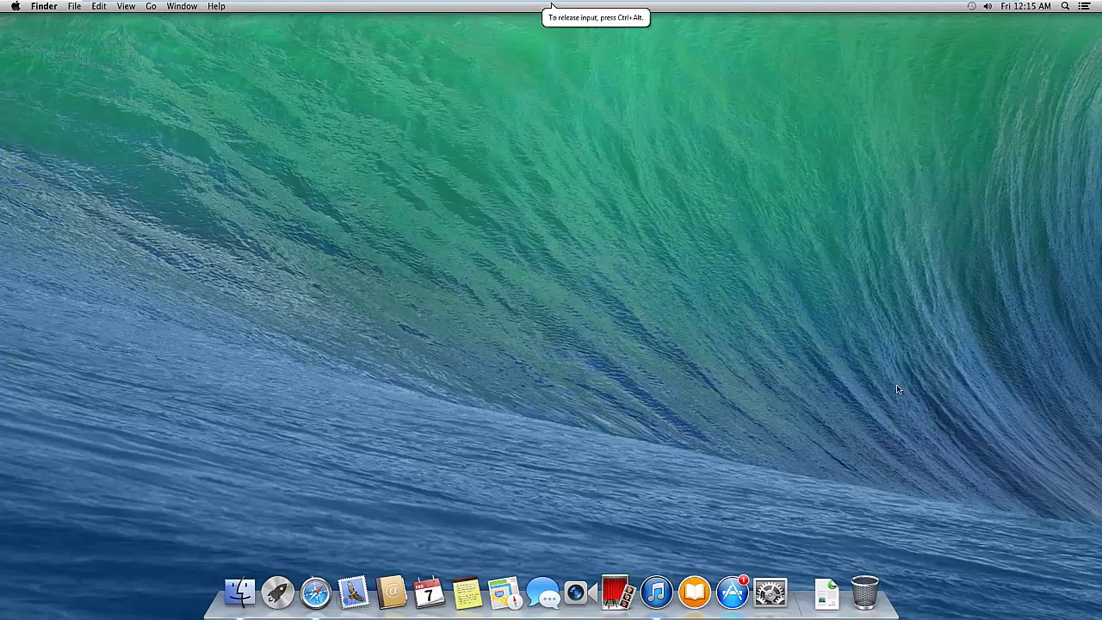